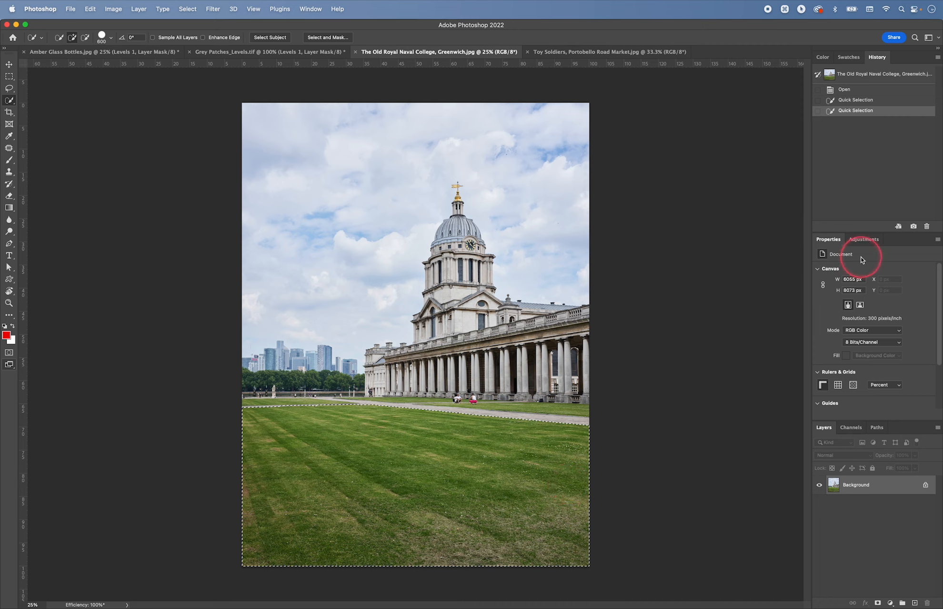
Step: Add a Levels adjustment layer for the selected lawn, with RGB input levels of 17, 0.88 and 231
left_click(863, 239)
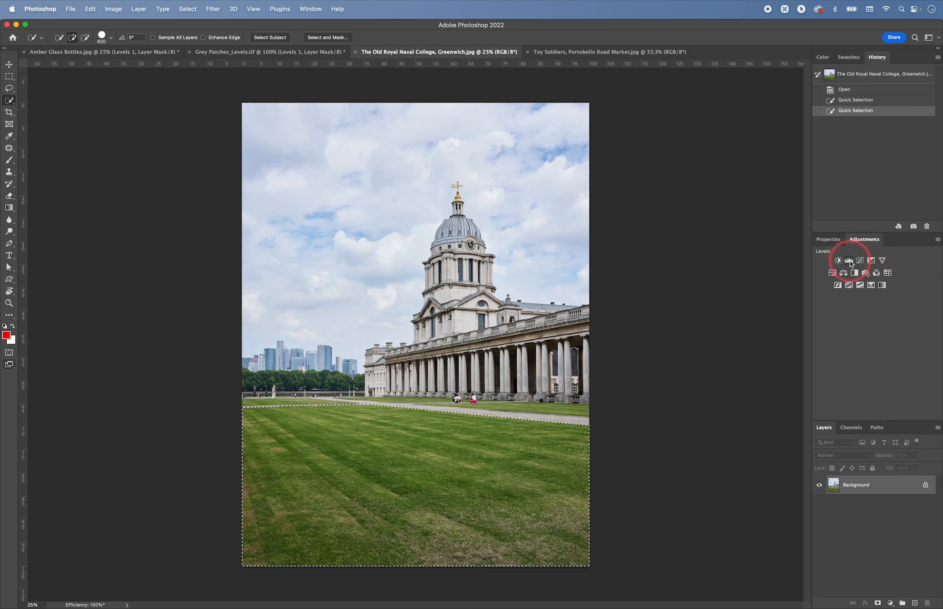
left_click(848, 259)
left_click_drag(833, 339, 884, 338)
left_click_drag(930, 336, 888, 339)
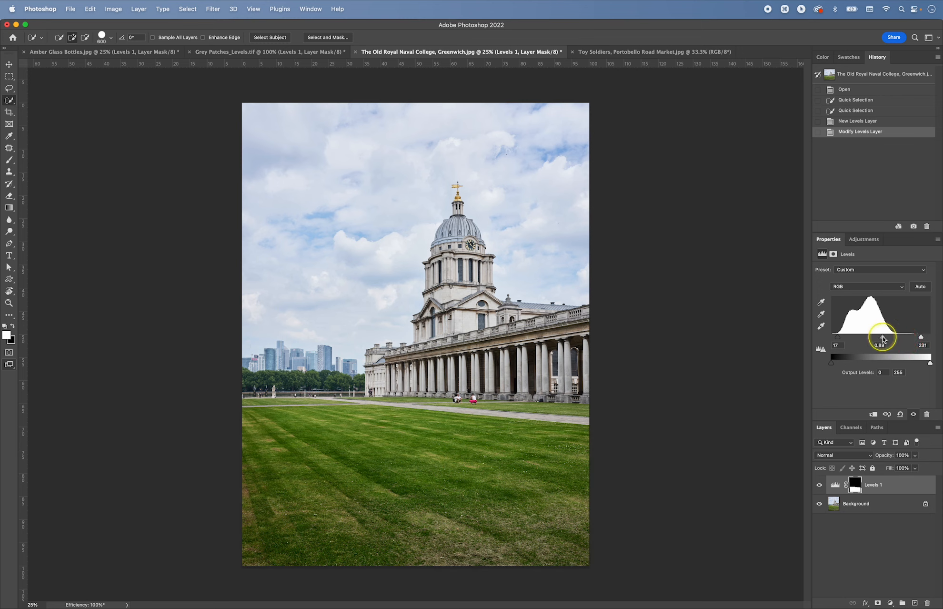
Step: Set the midtone level of the lawn adjustment's Green channel to 0.97
left_click(863, 287)
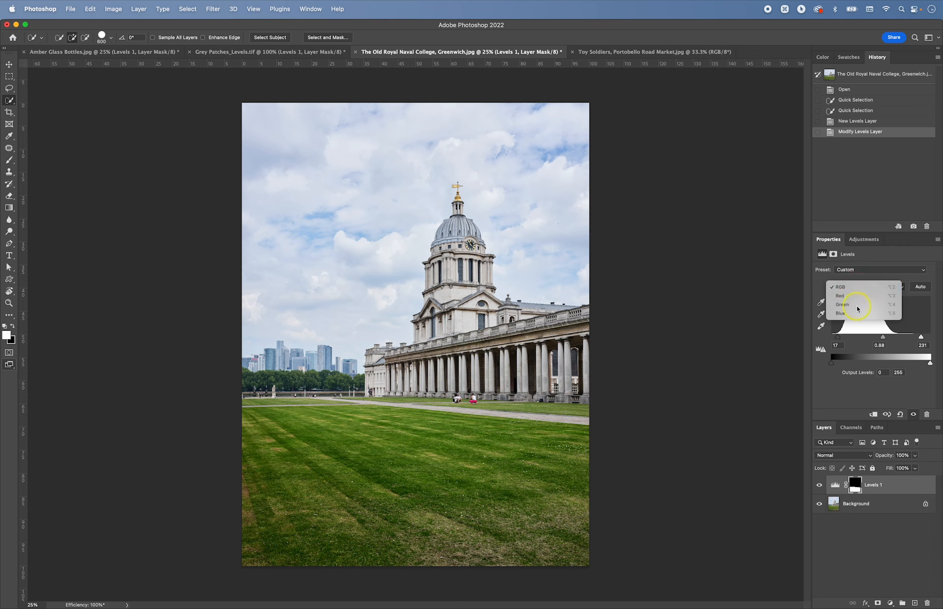
left_click(857, 304)
left_click_drag(882, 340, 884, 339)
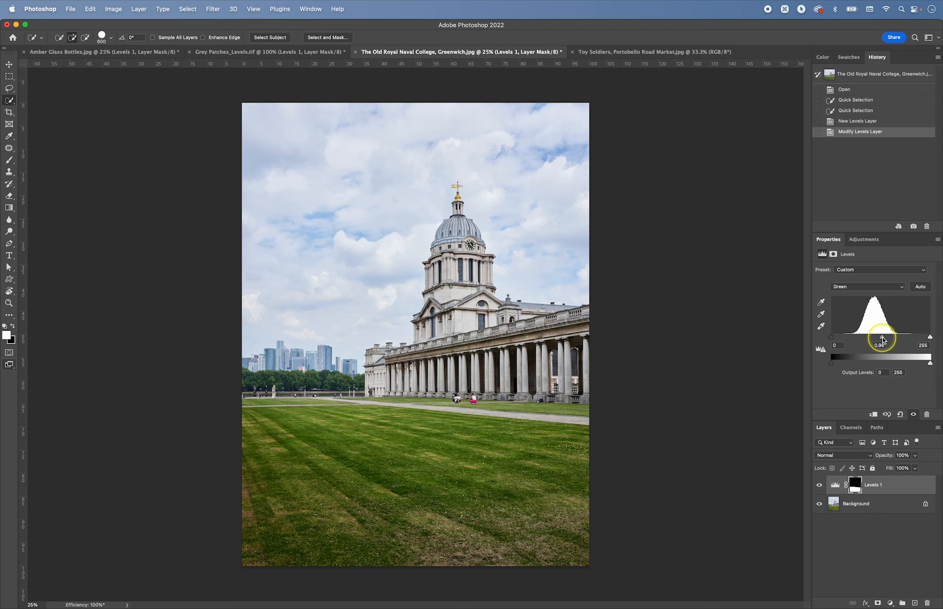
Step: Compare the lawn with and without the Levels adjustment by switching the layer's visibility off and on twice
left_click(913, 415)
left_click(913, 415)
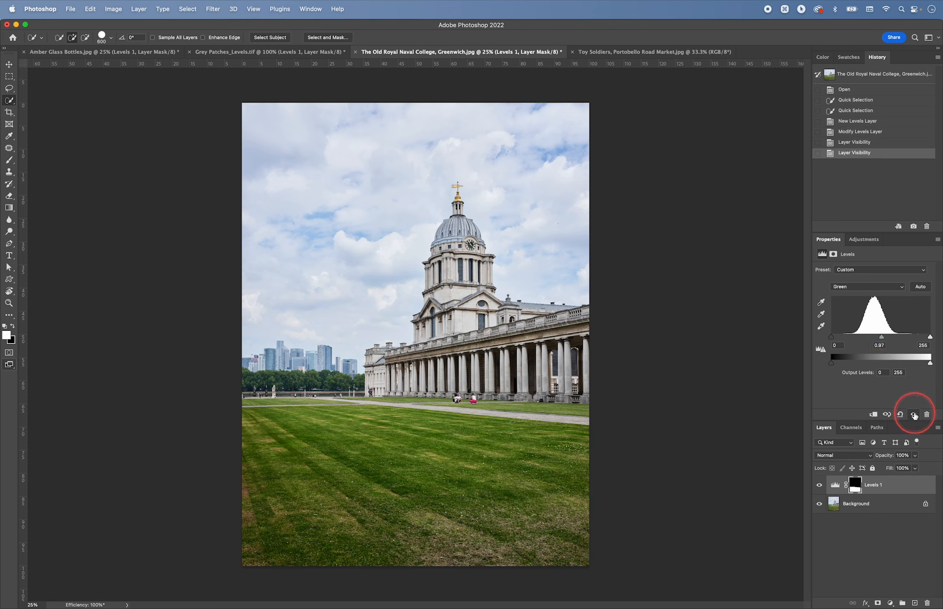
left_click(914, 414)
left_click(913, 414)
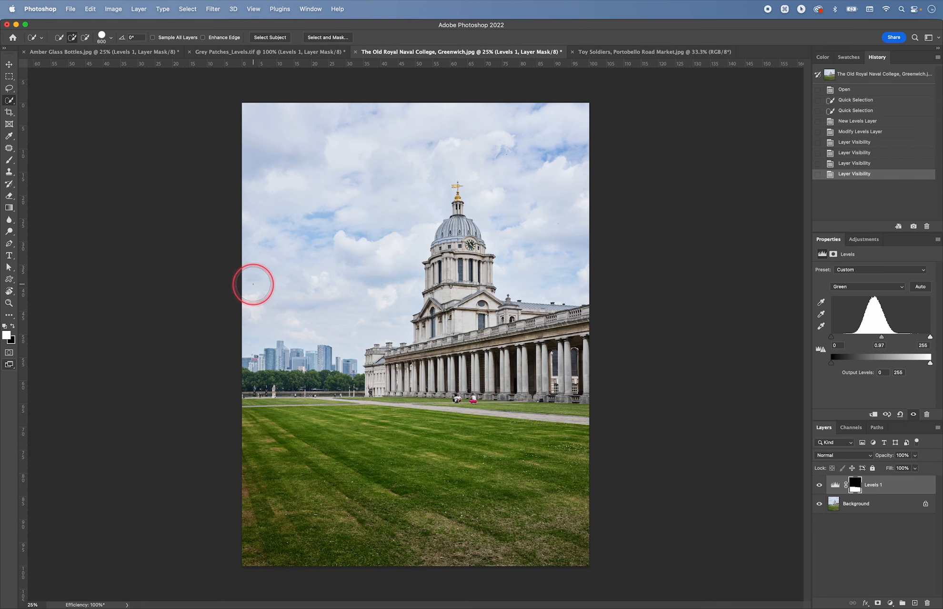
Step: Select the whole sky around the domed tower and above the colonnade with the Quick Selection tool
left_click_drag(250, 280, 349, 288)
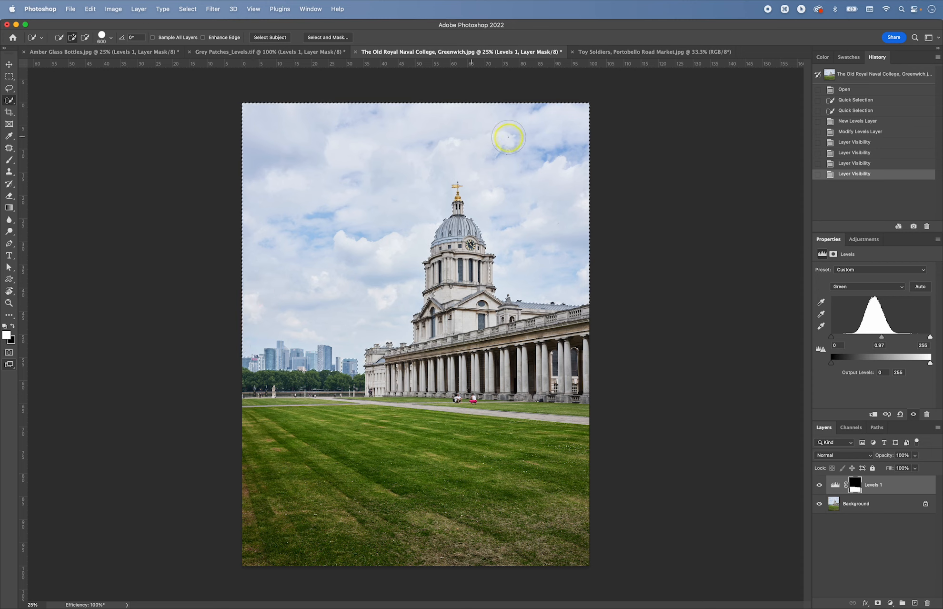
left_click_drag(546, 191, 546, 205)
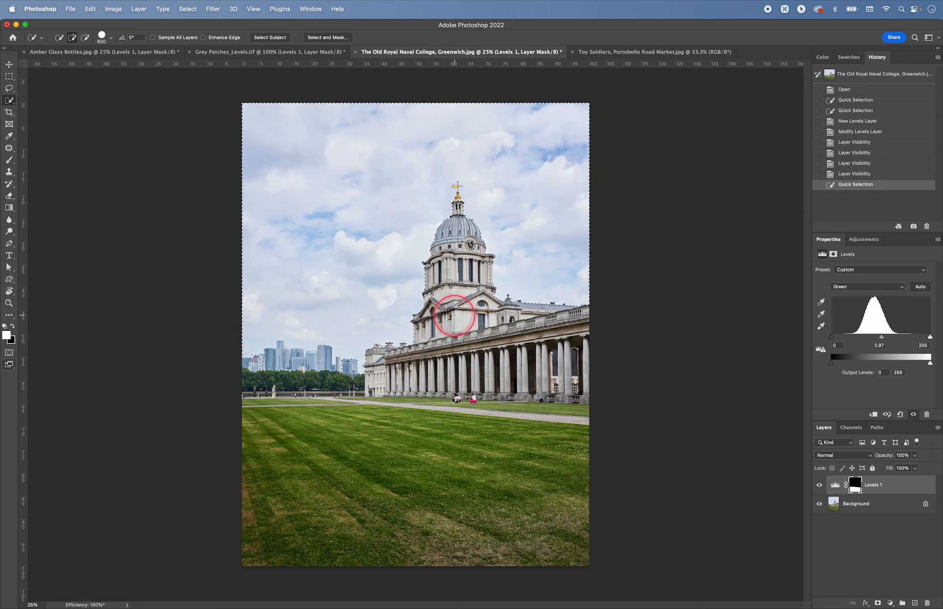
Step: Refine the sky selection along the tower's right-hand columns with a 175 px brush, subtracting the stonework and adding back the sky
key("z")
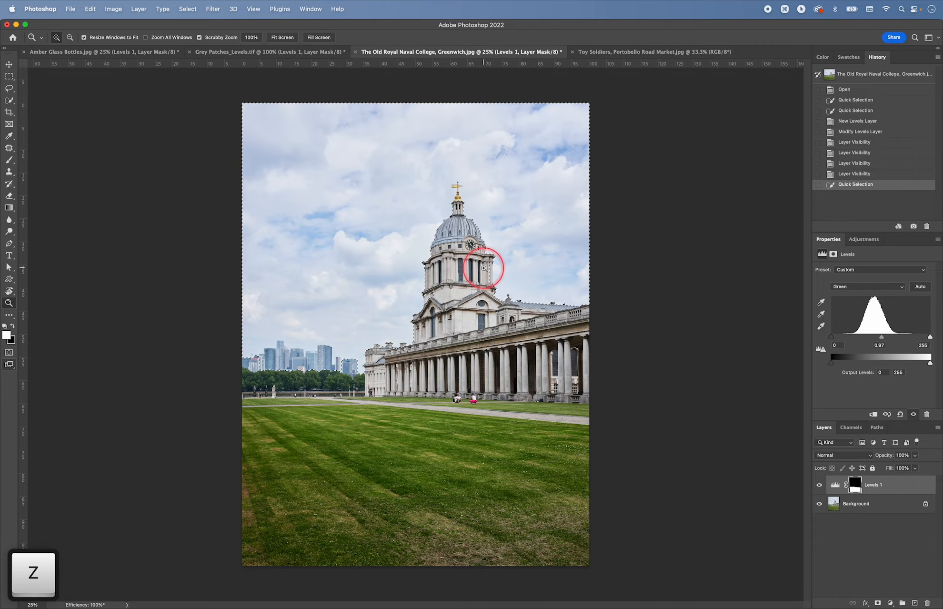
mouse_move(488, 267)
left_mouse_down()
mouse_move(557, 326)
mouse_move(547, 320)
left_mouse_up()
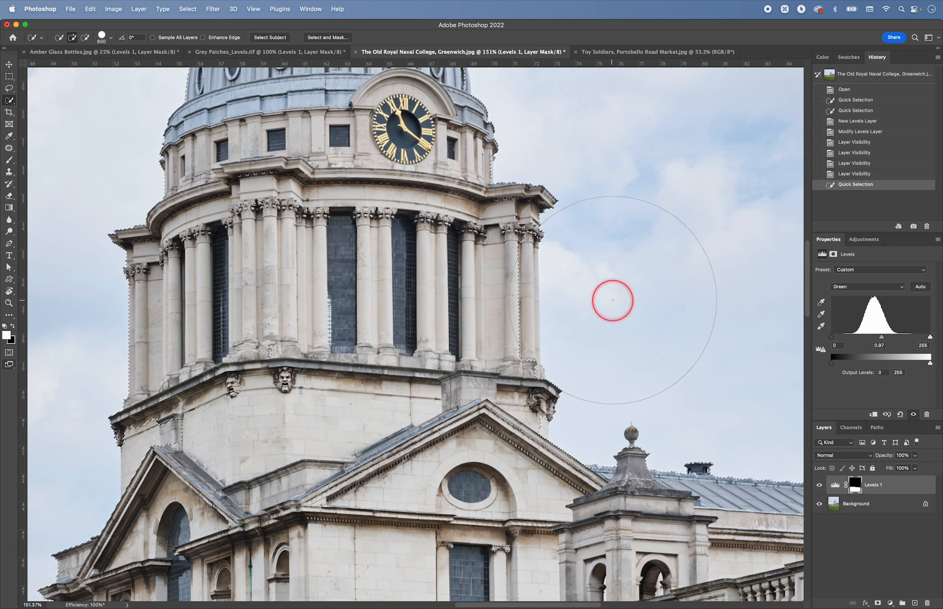
key("bracketleft")
key("bracketleft")
key("bracketleft")
key("bracketleft")
key("bracketleft")
key("bracketleft")
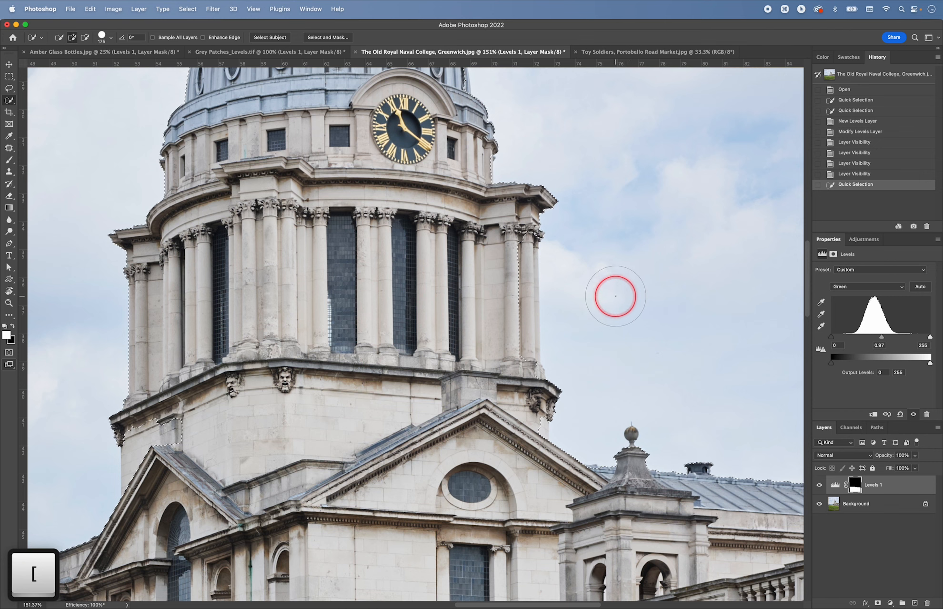
key("alt")
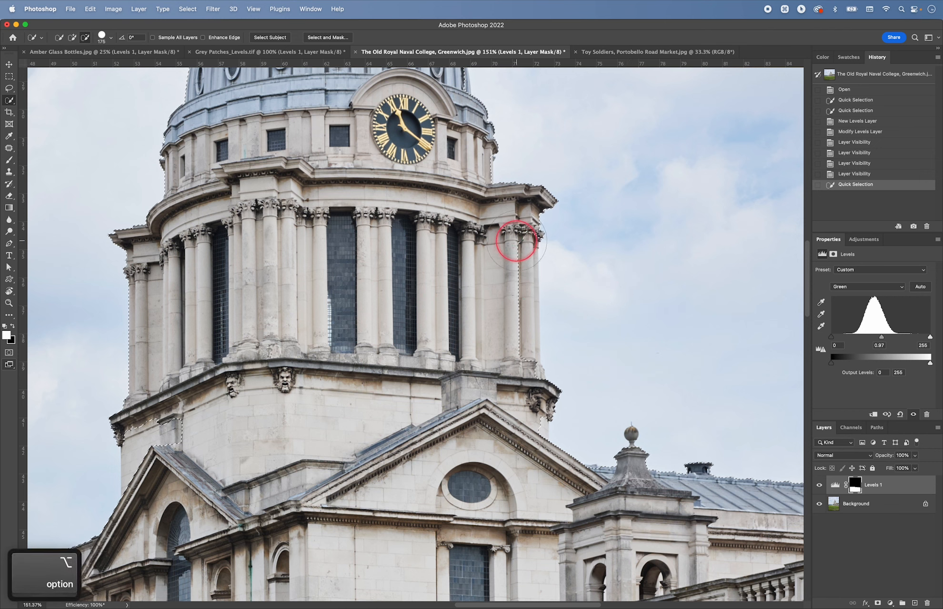
left_click(512, 359, "alt")
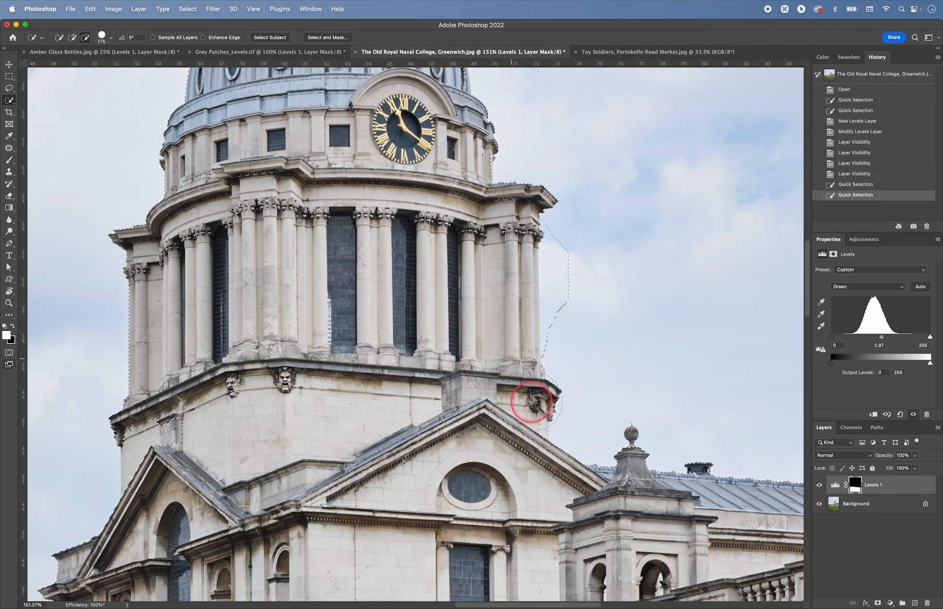
left_click_drag(568, 346, 567, 311)
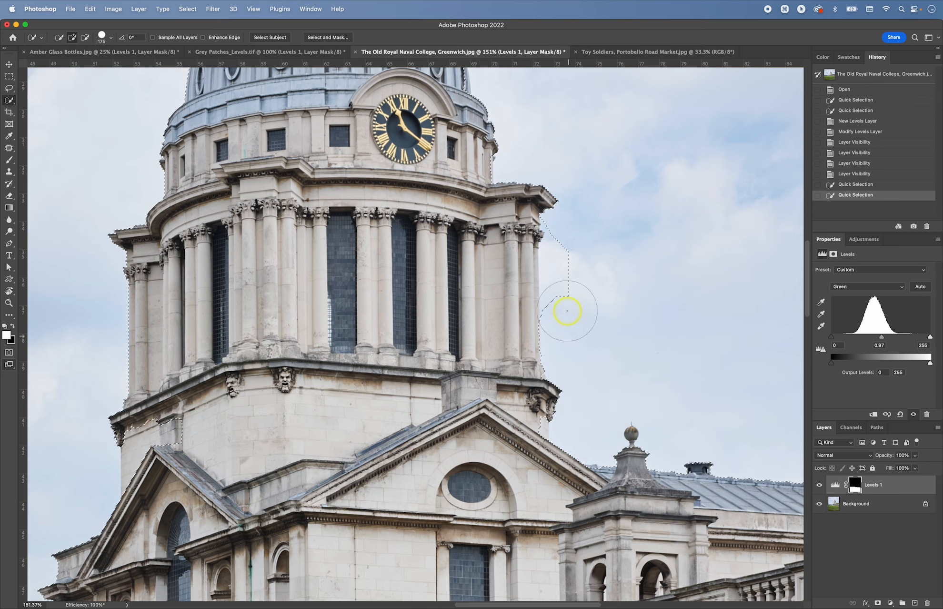
left_click_drag(571, 256, 597, 312)
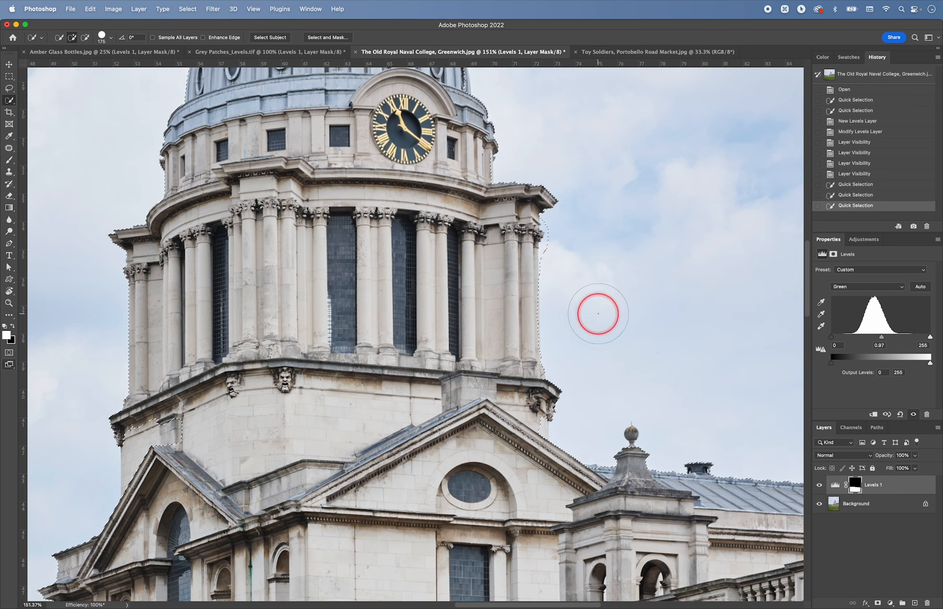
Step: Reduce the selection brush to 80 px and add the missed sky beside the tower's right-hand column capitals
key("bracketleft")
key("bracketleft")
key("bracketleft")
key("bracketleft")
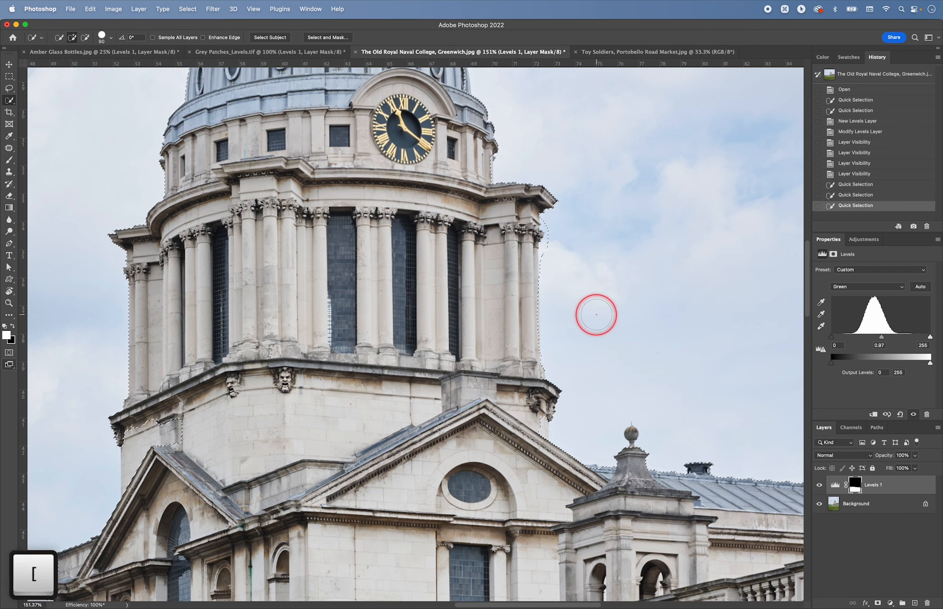
key("bracketleft")
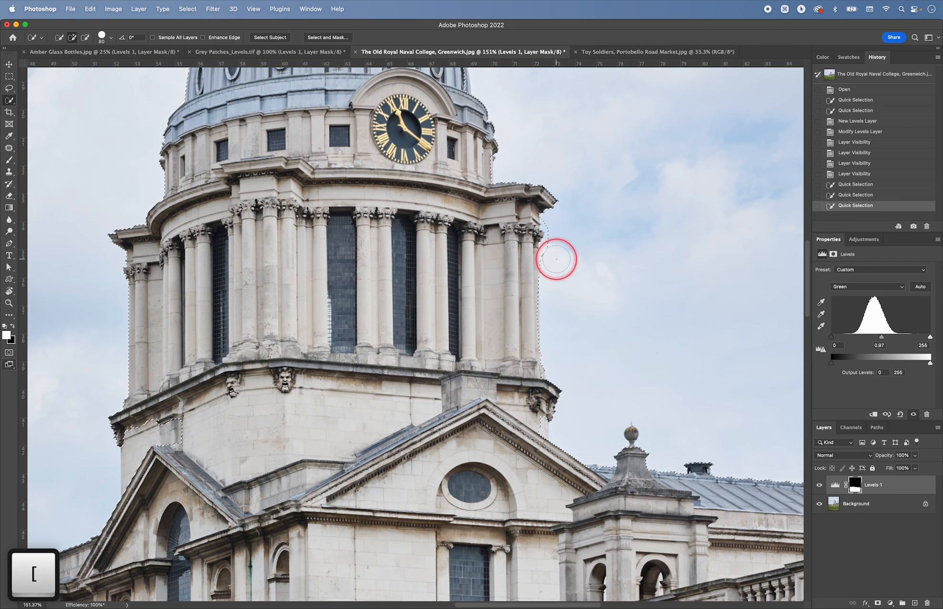
left_click_drag(554, 250, 596, 310)
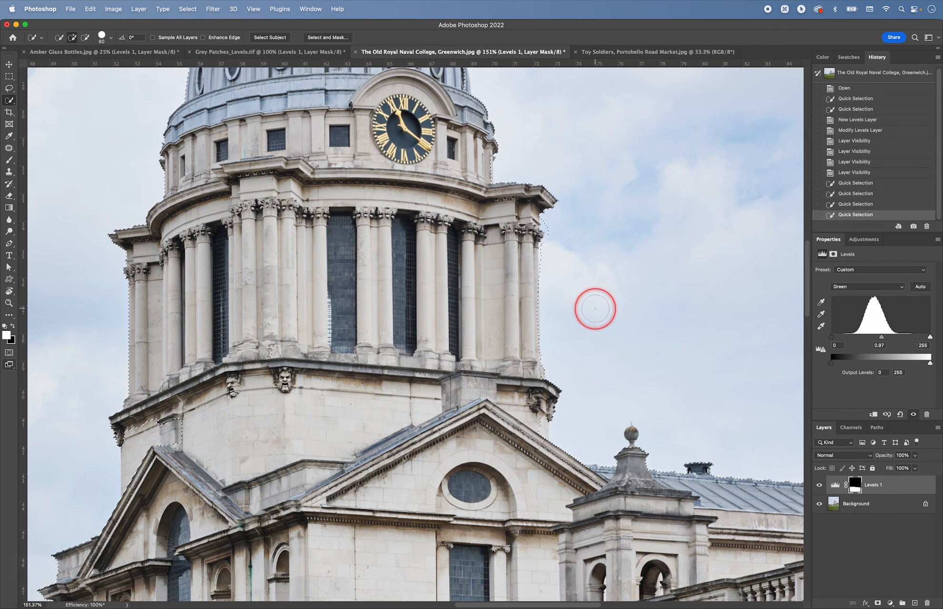
Step: Subtract the tower's right-hand column and the sloping pediment edge below it from the sky selection
key("alt")
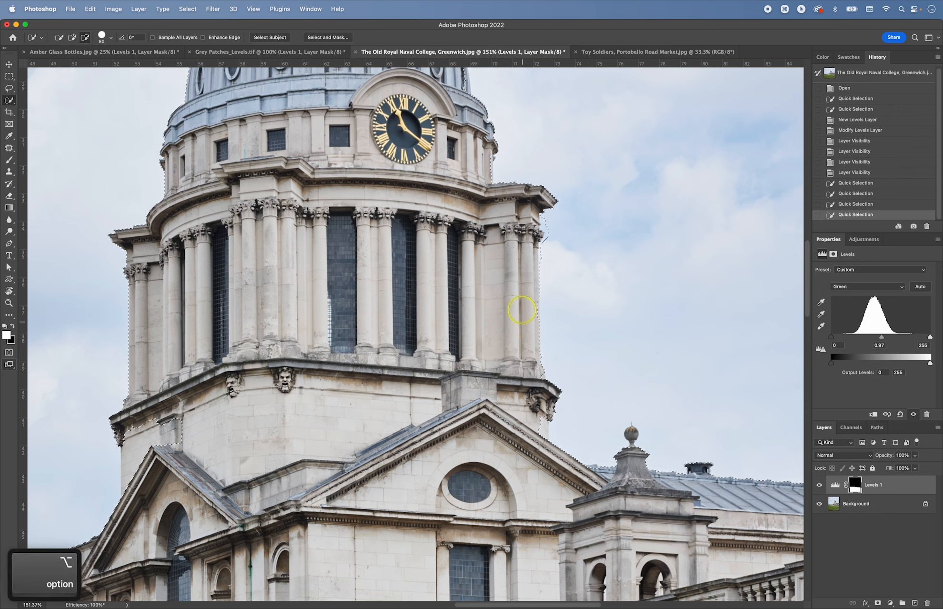
left_click(527, 307)
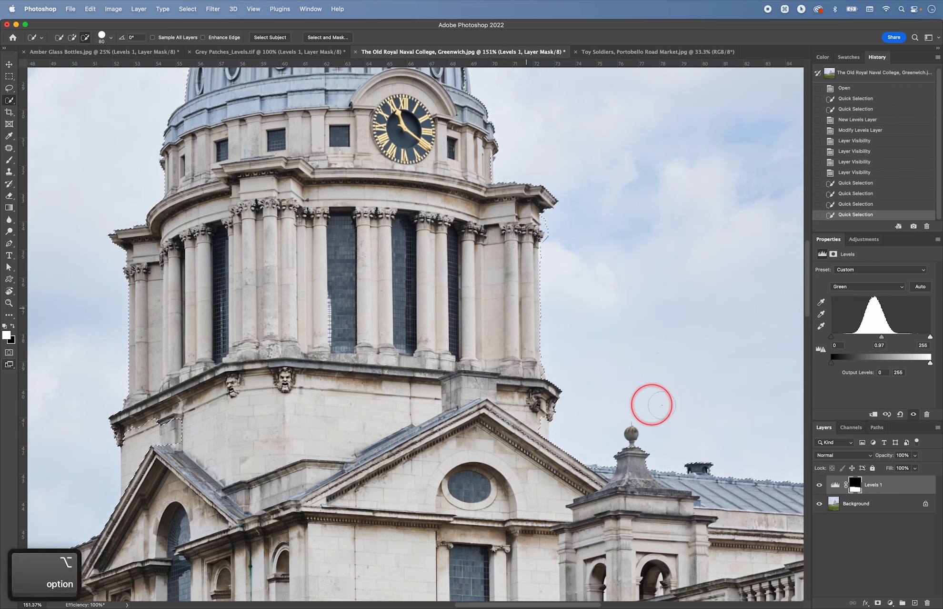
key("alt")
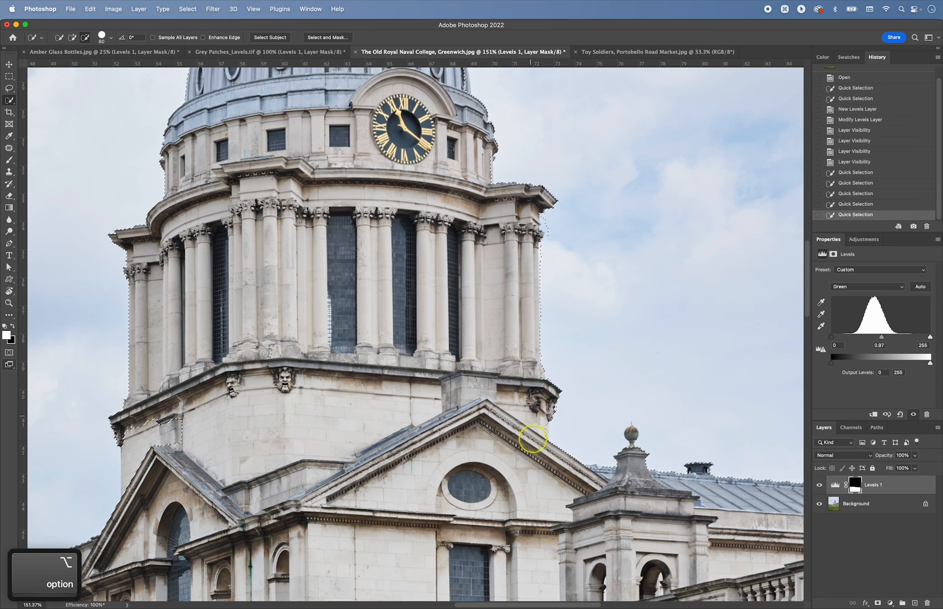
left_click(606, 496)
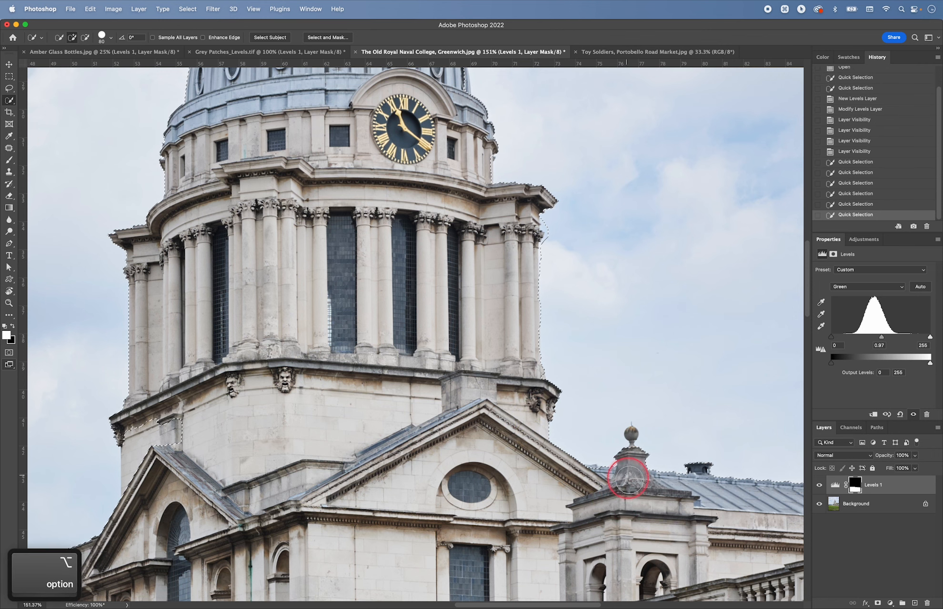
Step: Undo the last selection stroke and subtract the gold weather vane above the dome from the sky selection
key("space")
left_click_drag(678, 497, 501, 513)
key("super+z")
key("alt")
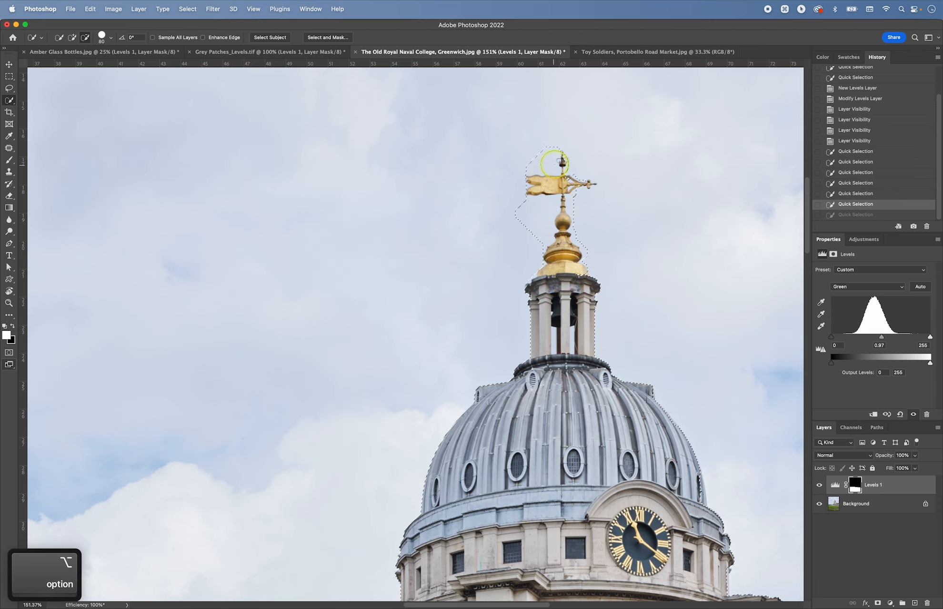
left_click(600, 205, "alt")
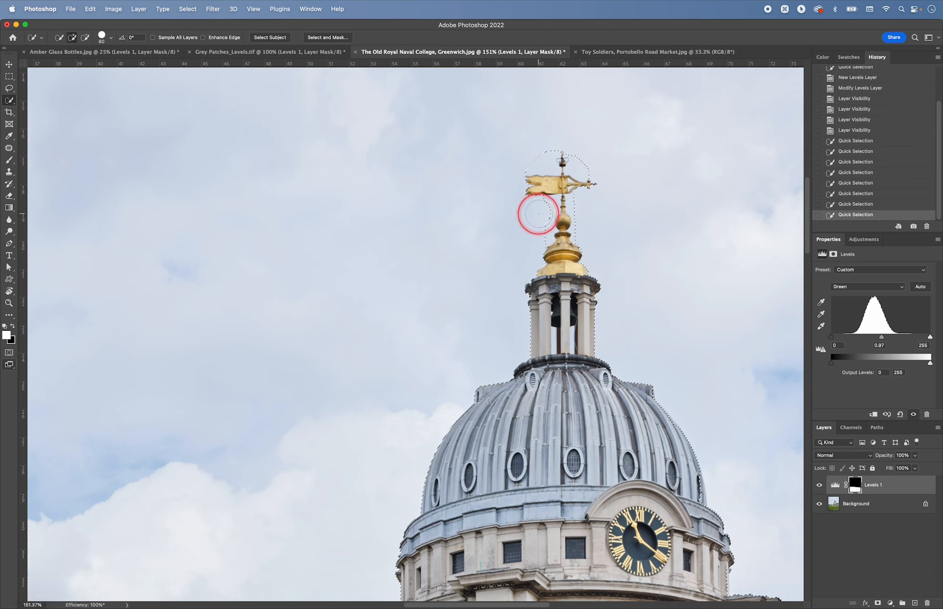
Step: Reduce the selection brush to 20 px and add the sky closely around the gold weather vane and spire
key("bracketleft")
key("bracketleft")
key("bracketleft")
key("bracketleft")
key("bracketleft")
key("bracketleft")
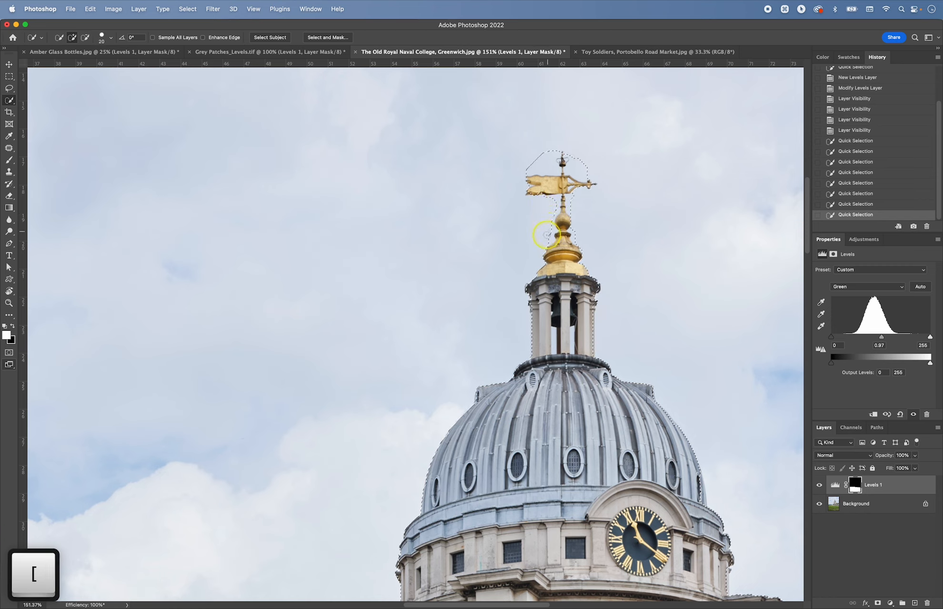
left_click_drag(547, 234, 546, 239)
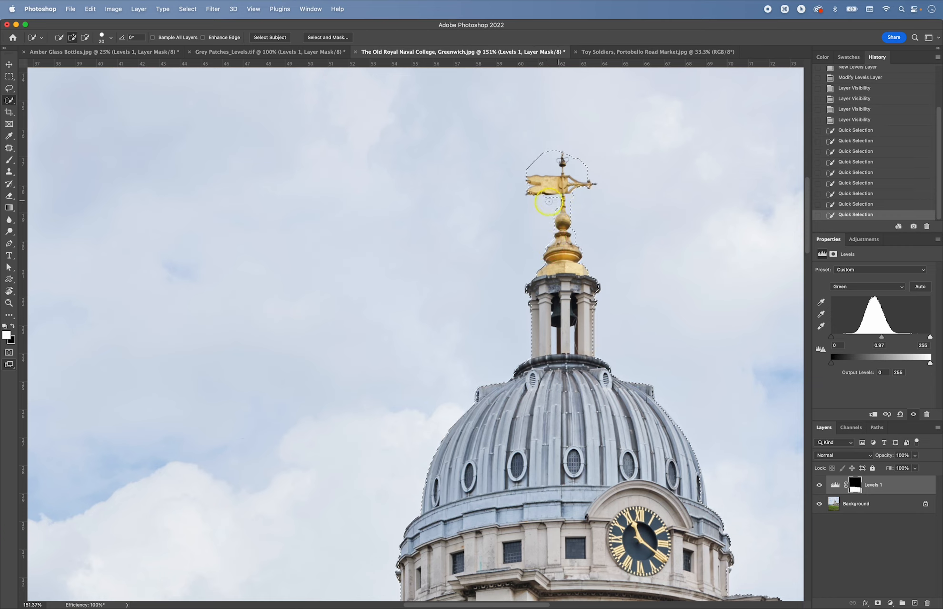
left_click_drag(548, 201, 542, 246)
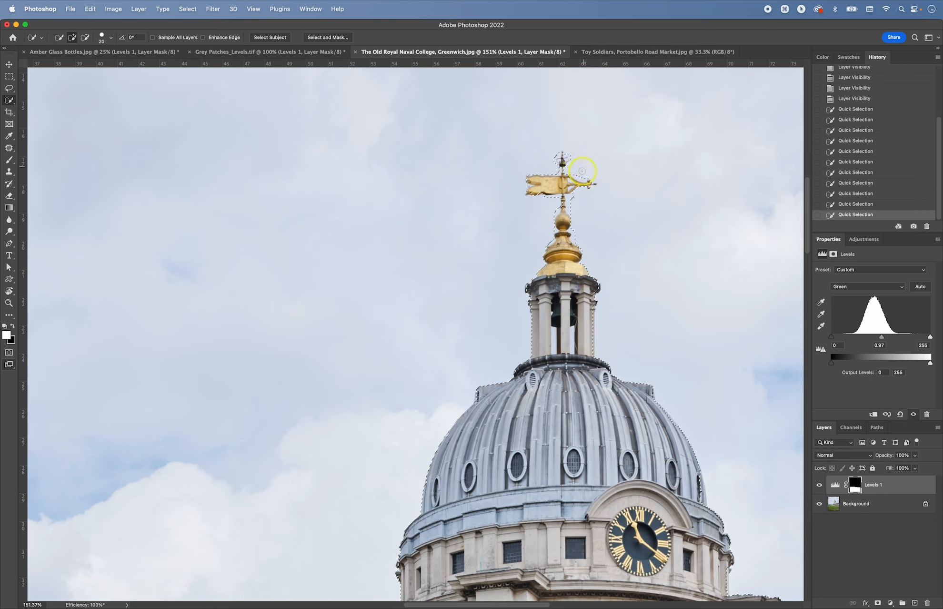
left_click(614, 210)
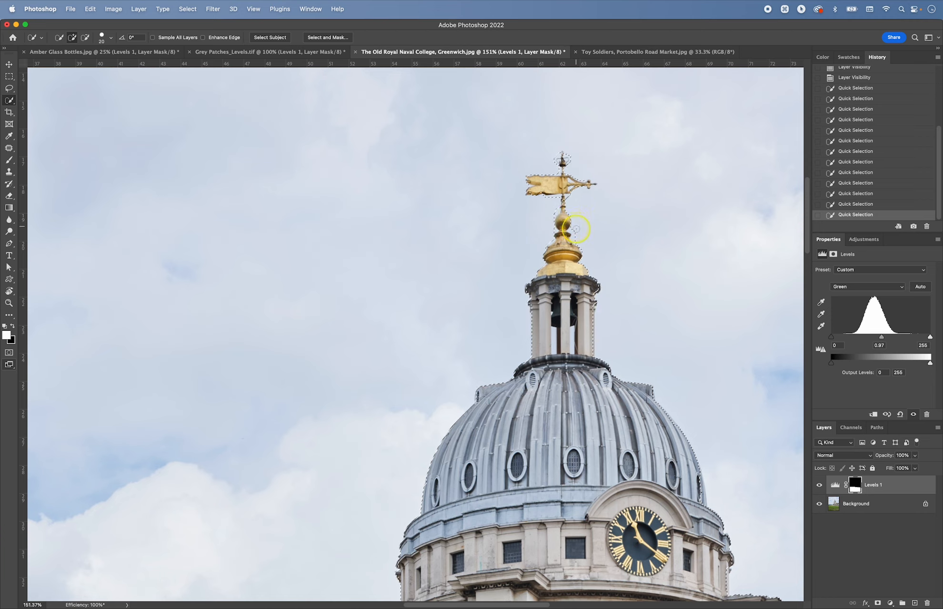
left_click(633, 265)
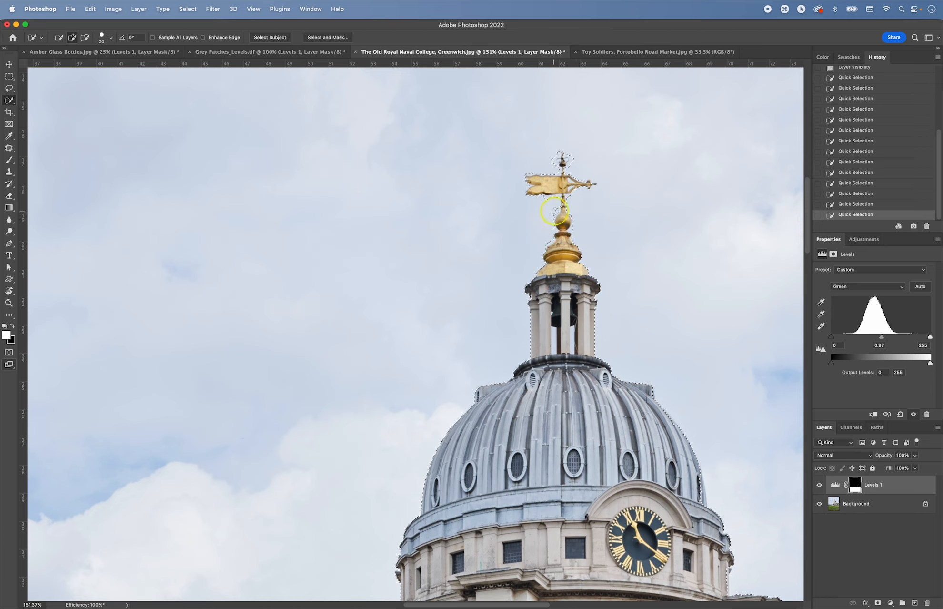
left_click(605, 214)
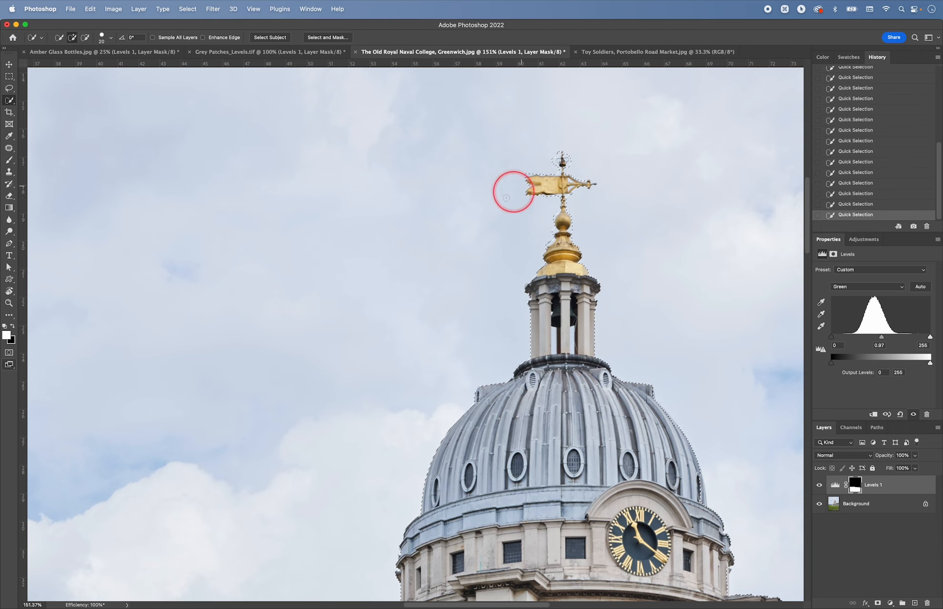
Step: Subtract the stone chimneys along the college wing's roofline from the sky selection
key("space")
left_click_drag(370, 297, 477, 187)
left_click_drag(296, 392, 419, 252)
left_click_drag(500, 384, 414, 259)
left_click_drag(466, 313, 484, 280)
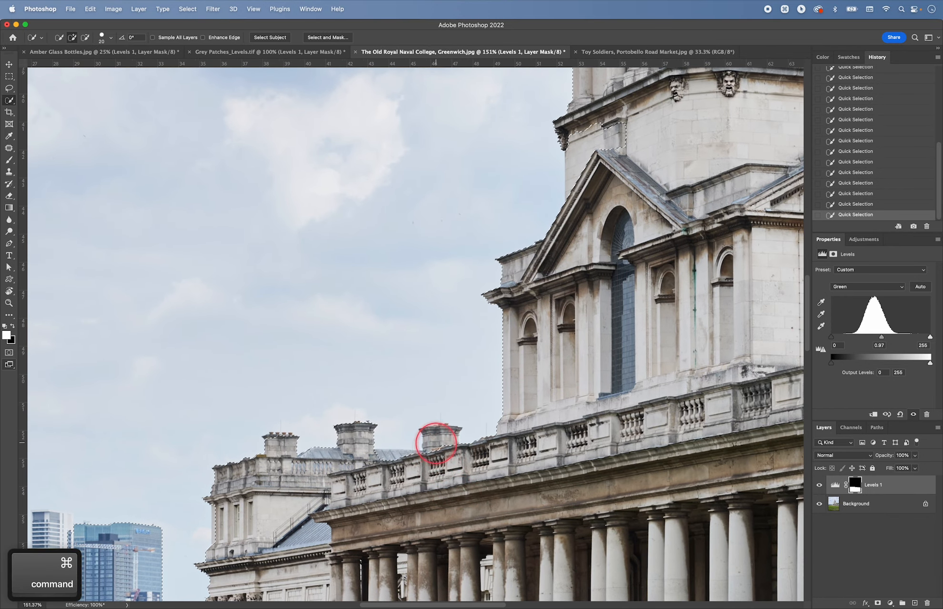
key("alt")
mouse_move(433, 436)
left_mouse_down()
mouse_move(487, 481)
mouse_move(435, 448)
mouse_move(436, 478)
mouse_move(409, 457)
mouse_move(368, 457)
mouse_move(444, 444)
left_mouse_up()
left_click(400, 432, "alt")
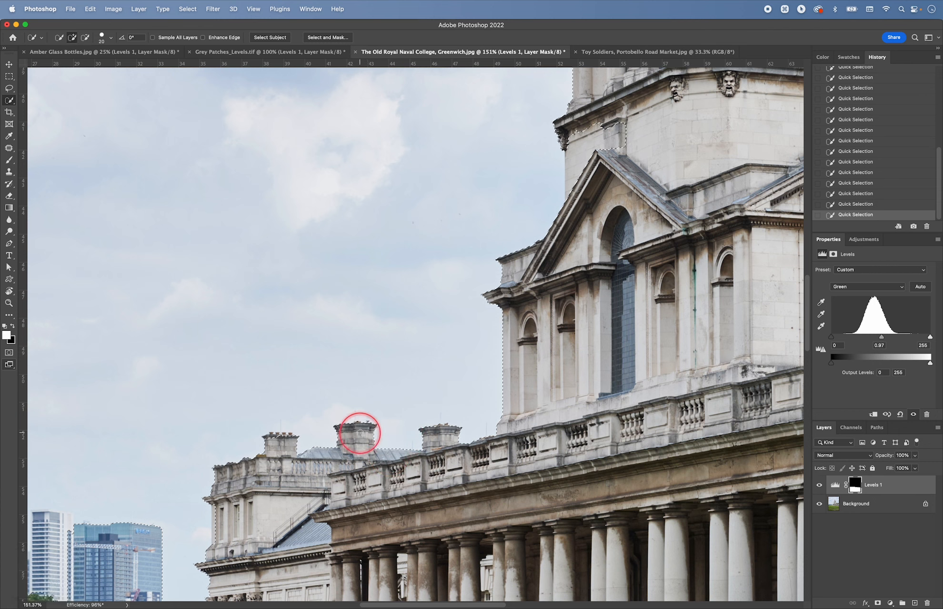
mouse_move(344, 430)
left_mouse_down()
mouse_move(342, 465)
mouse_move(291, 450)
mouse_move(354, 432)
mouse_move(429, 437)
mouse_move(321, 459)
mouse_move(297, 448)
mouse_move(274, 442)
left_mouse_up()
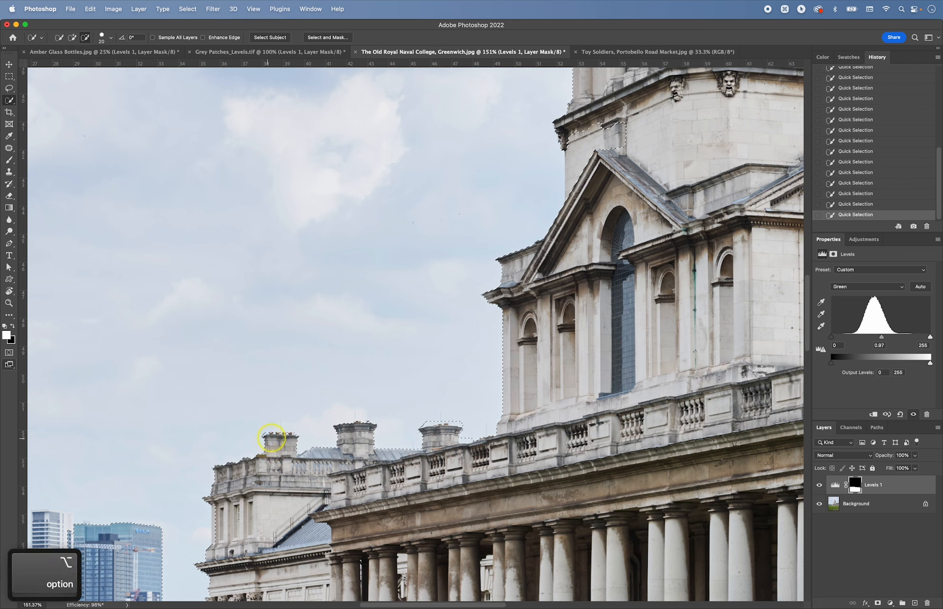
left_click(294, 440, "alt")
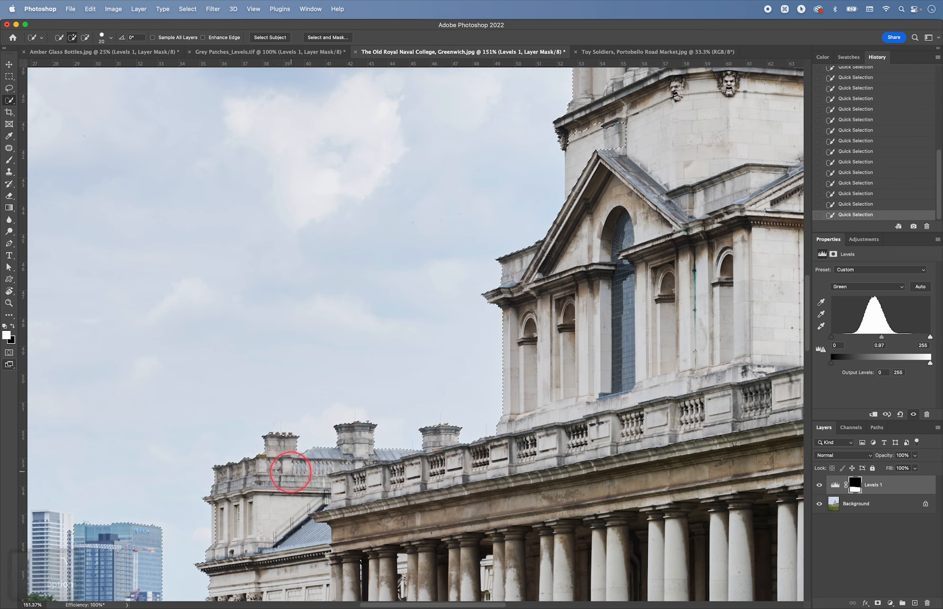
Step: Subtract the outer corner wall and cornice at the far end of the college wing from the sky selection
left_click_drag(281, 484, 366, 353)
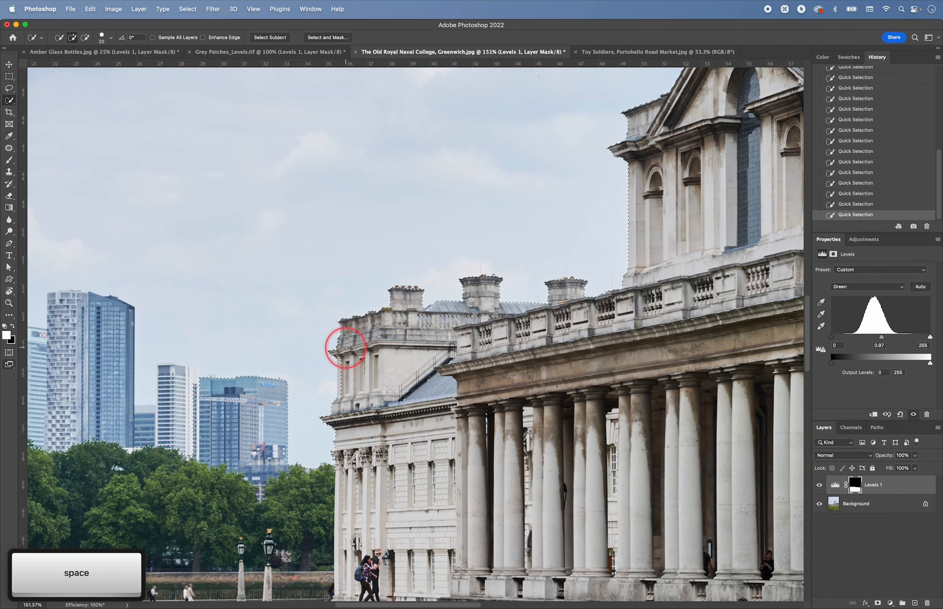
left_click(339, 369, "alt")
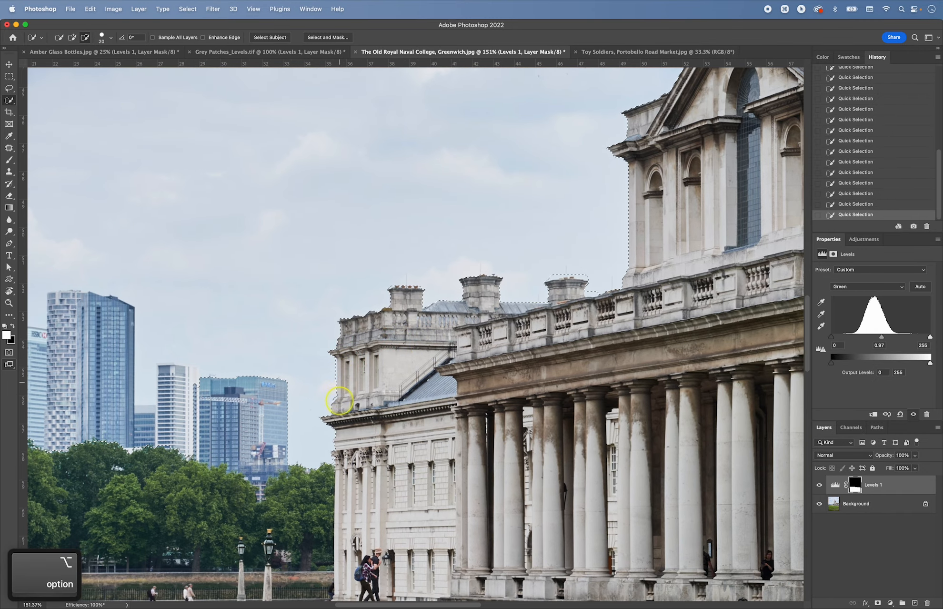
left_click_drag(339, 401, 341, 408)
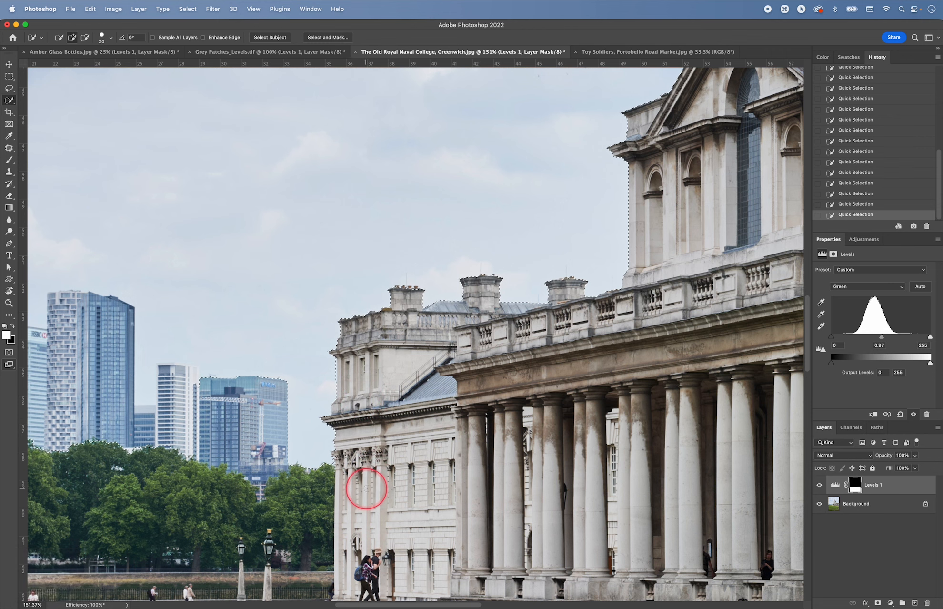
Step: Subtract the distant skyscrapers behind the trees, including the HSBC and round glass towers, from the sky selection
key("space")
left_click_drag(305, 469, 640, 410)
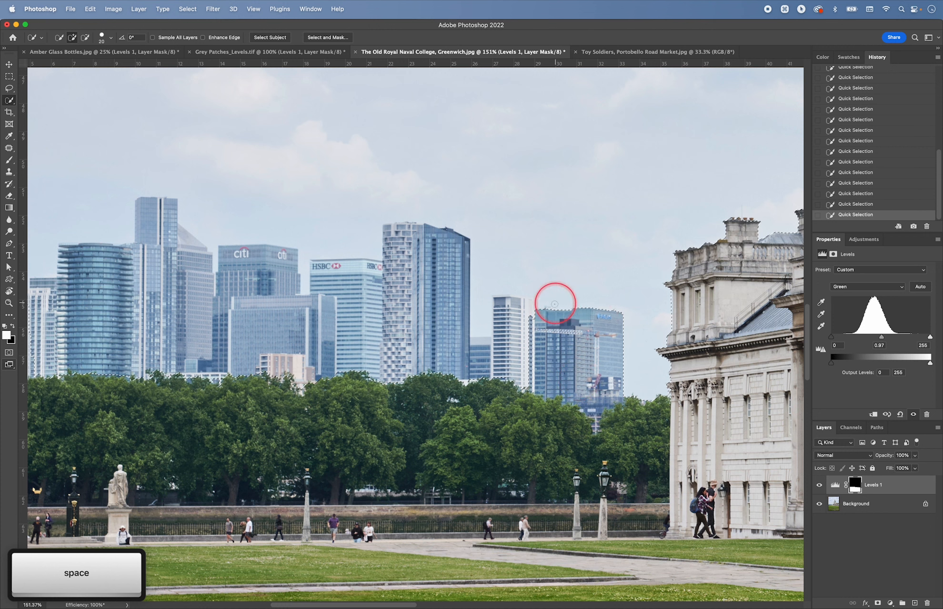
key("alt")
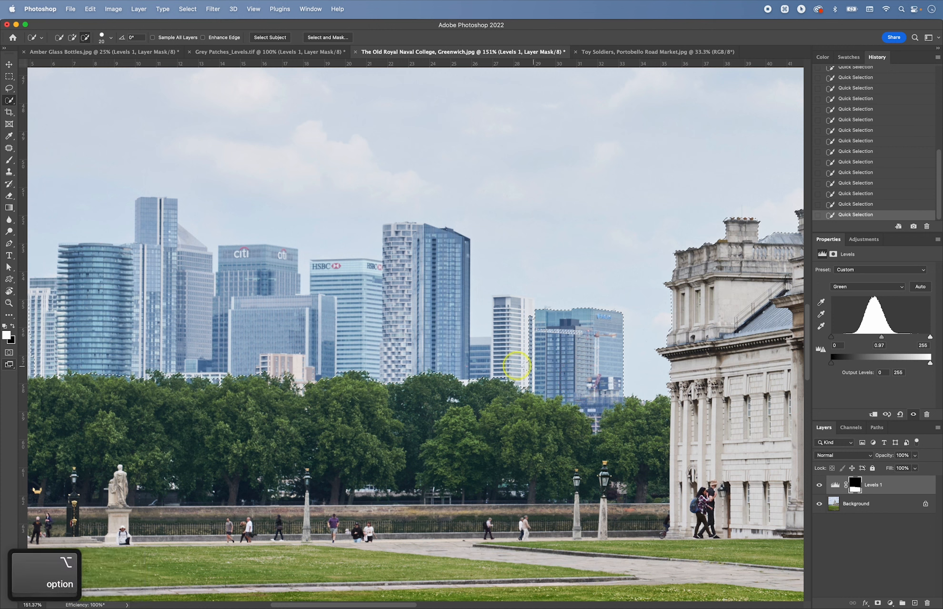
left_click(312, 327, "alt")
left_click(114, 322, "alt")
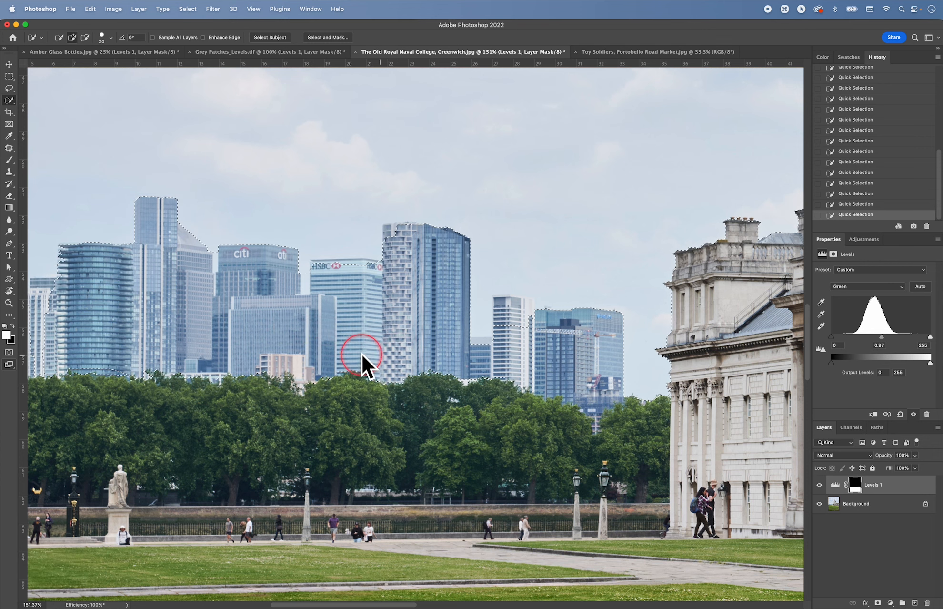
Step: Subtract the remaining skyline buildings from the sky selection, from the left-hand towers across to the white tower near the right end
key("space")
left_click_drag(368, 354, 713, 332)
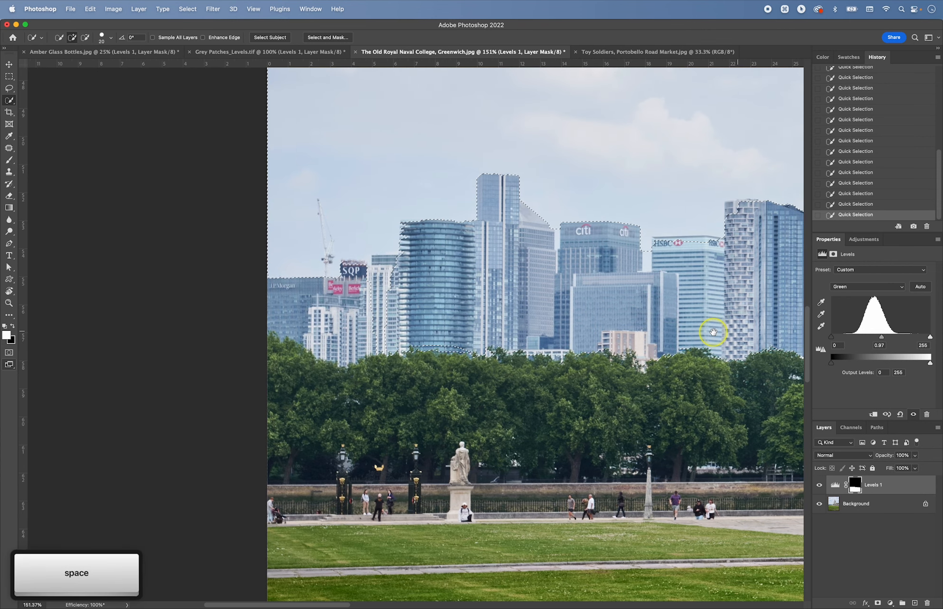
key("space")
left_click_drag(534, 312, 347, 315)
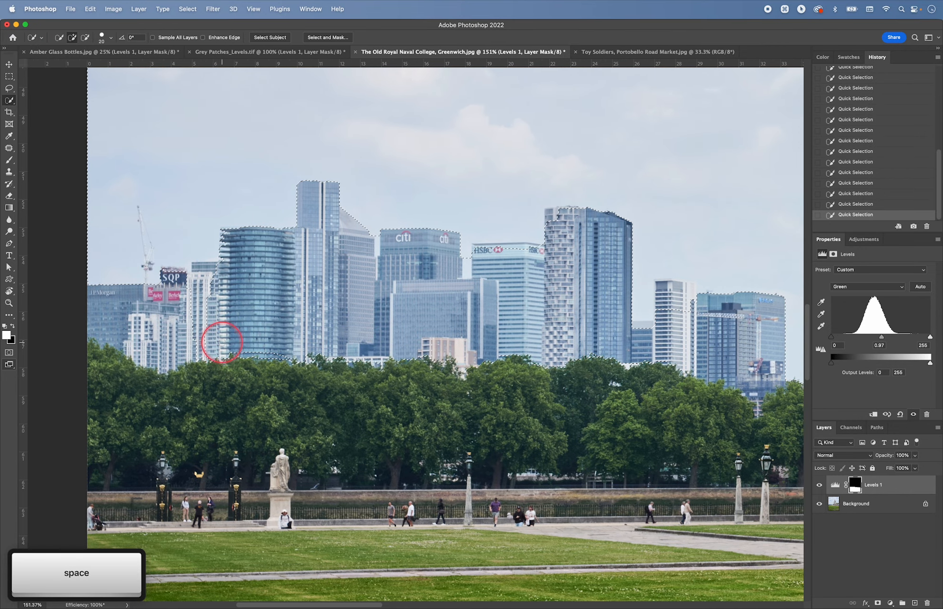
mouse_move(222, 342)
left_mouse_down("alt")
mouse_move(315, 354)
mouse_move(245, 361)
mouse_move(548, 365)
mouse_move(420, 375)
mouse_move(647, 368)
mouse_move(707, 389)
left_mouse_up("alt")
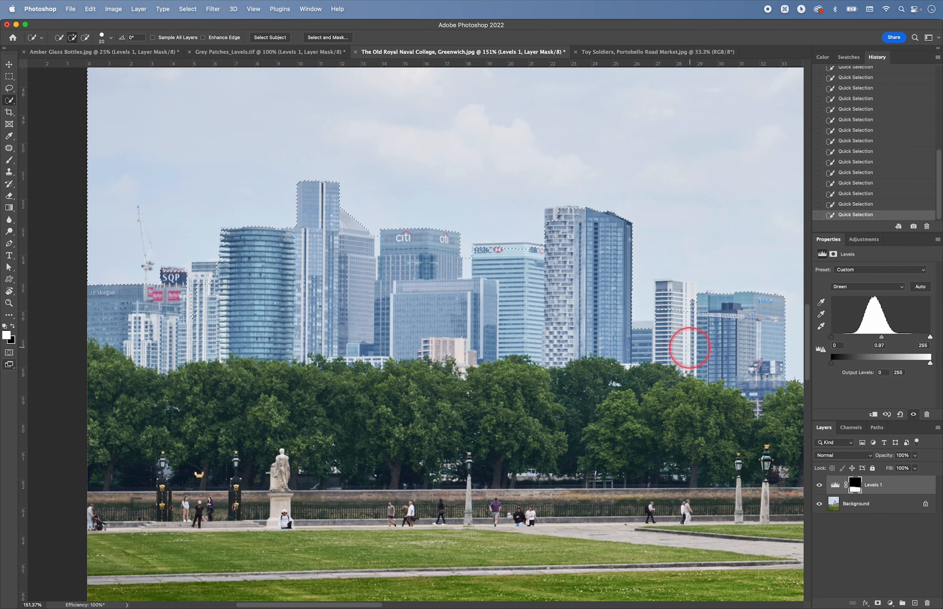
mouse_move(668, 313)
left_mouse_down("alt")
mouse_move(660, 292)
mouse_move(691, 285)
mouse_move(676, 284)
mouse_move(734, 420)
mouse_move(642, 330)
left_mouse_up("alt")
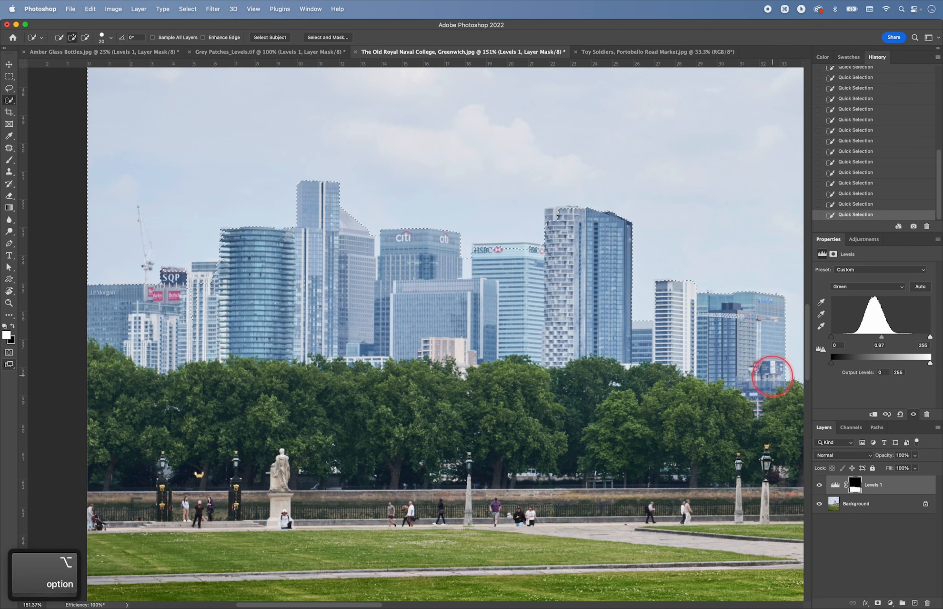
Step: Refine the sky selection around the tops of the HSBC and Citi towers, excluding the buildings and including the sky between them
left_click_drag(540, 249, 532, 248, "alt")
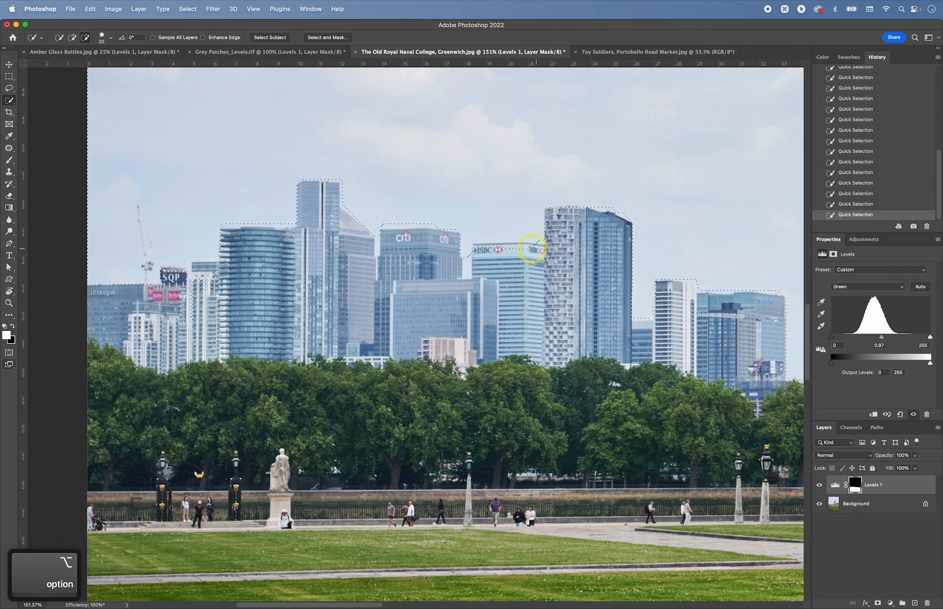
mouse_move(469, 256)
left_mouse_down("alt")
mouse_move(484, 280)
mouse_move(432, 239)
left_mouse_up("alt")
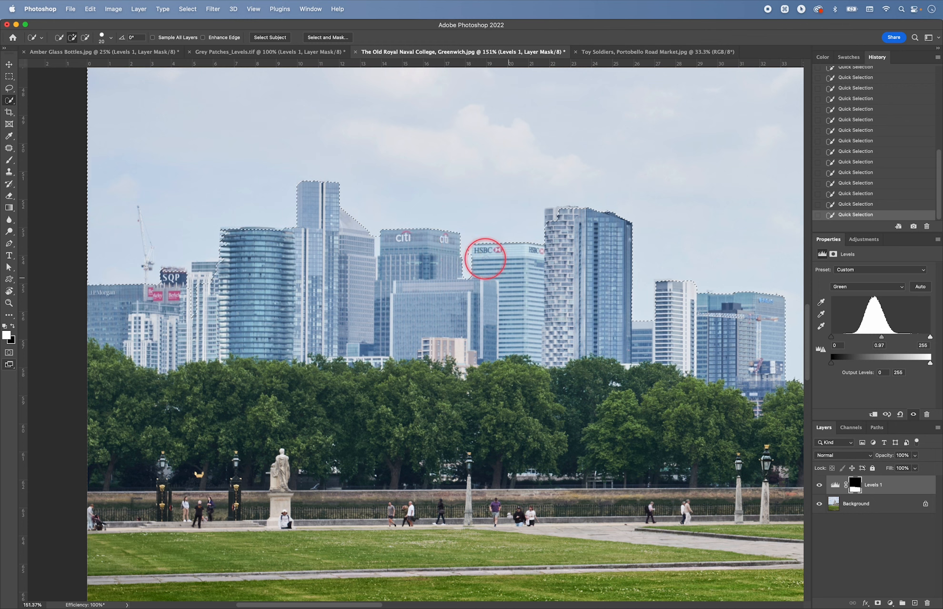
mouse_move(467, 248)
left_mouse_down()
mouse_move(554, 254)
mouse_move(563, 271)
left_mouse_up()
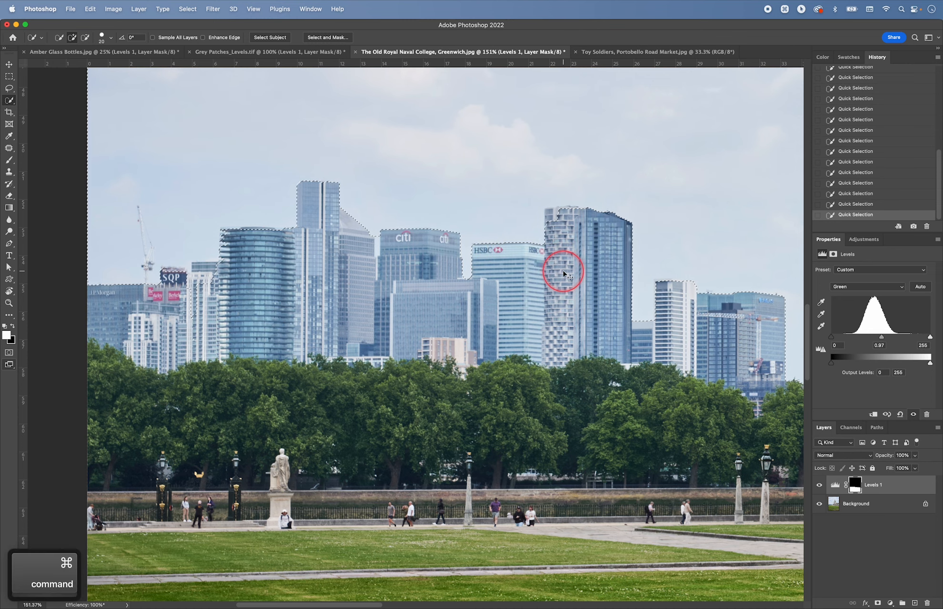
Step: Add a new Levels adjustment layer masked by the sky selection
key("super+minus")
key("super+minus")
key("super+minus")
key("super+minus")
key("super+minus")
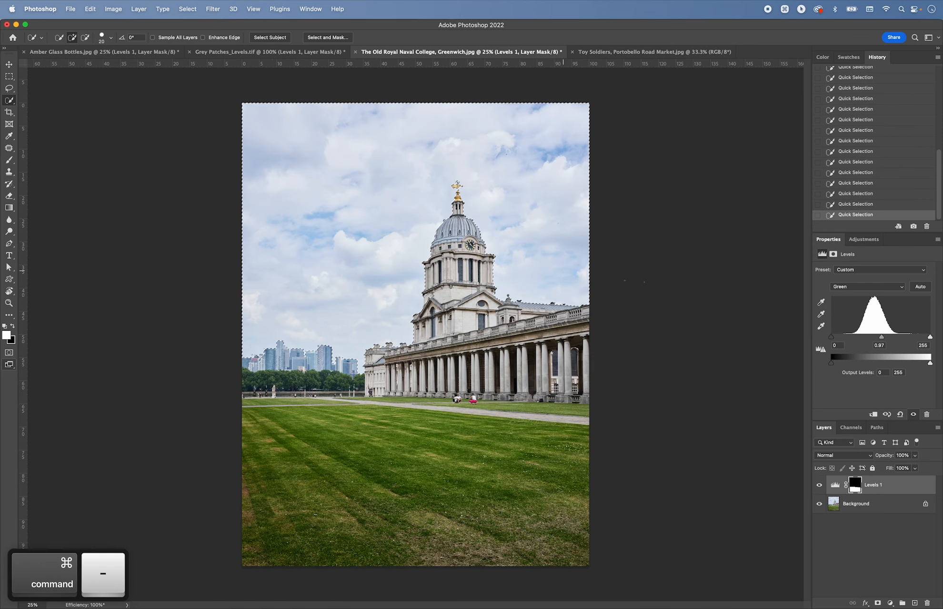
left_click(866, 239)
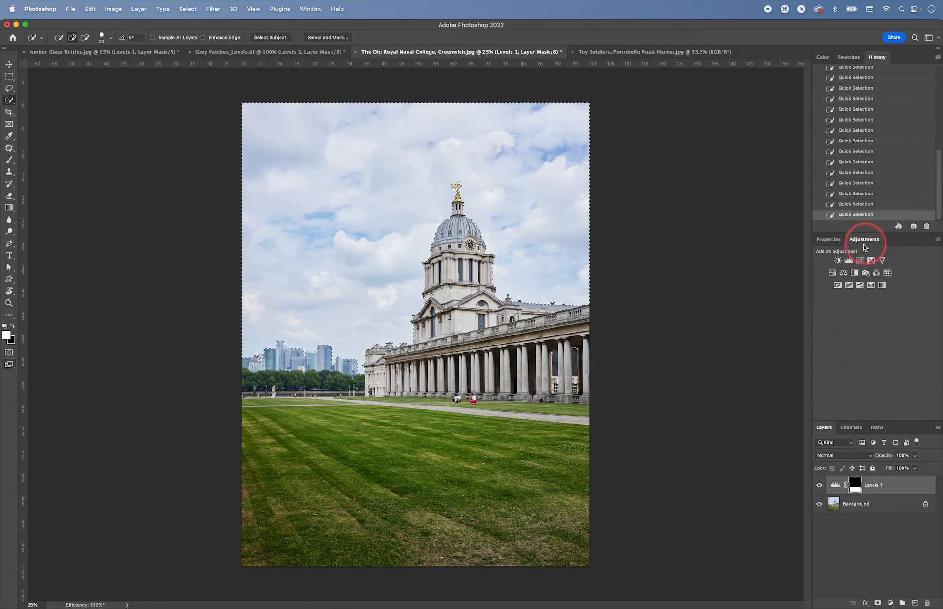
left_click(849, 261)
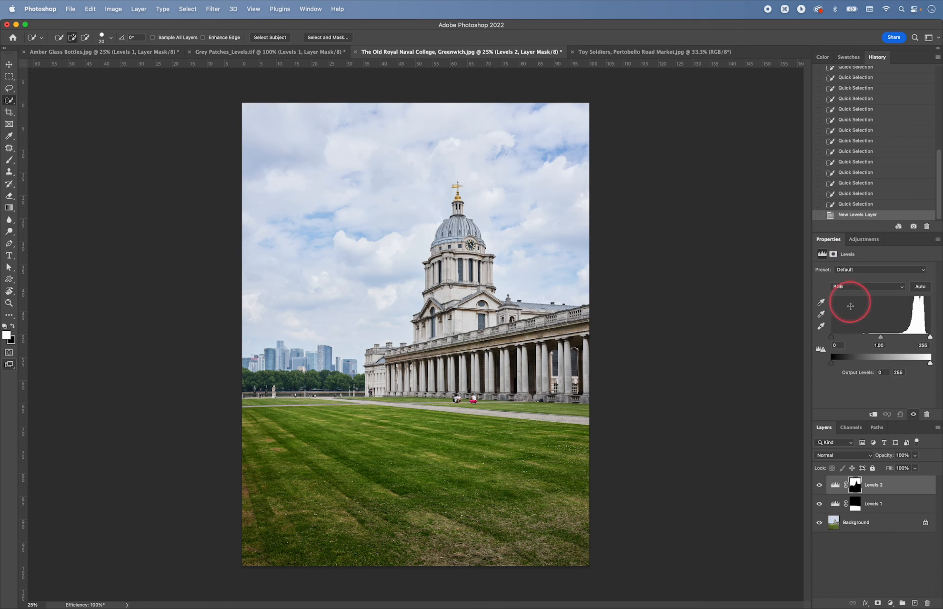
Step: Set the sky Levels layer's midtones to 0.58 for RGB and 0.76 for the Blue channel
left_click_drag(881, 337, 898, 338)
left_click(859, 287)
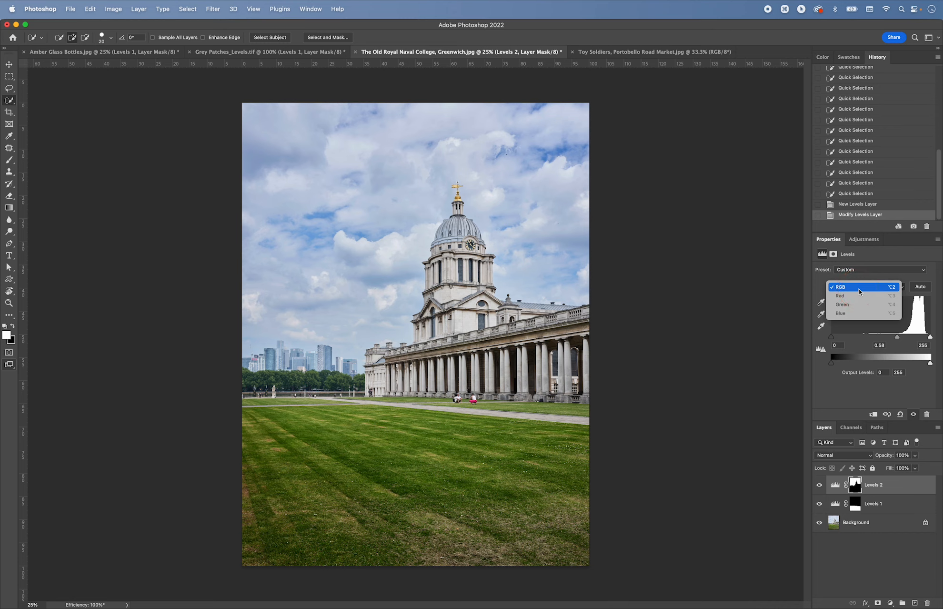
left_click(857, 313)
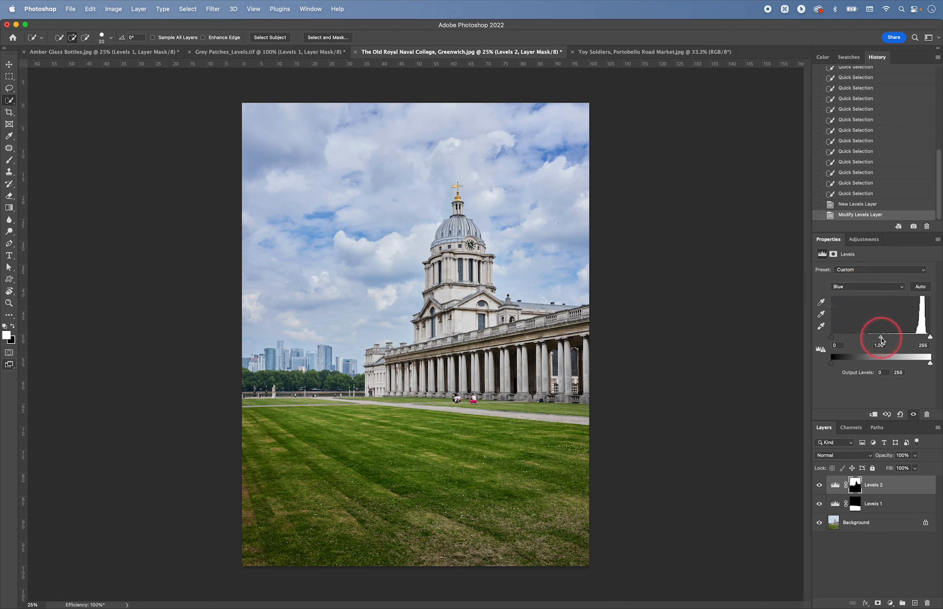
mouse_move(881, 339)
left_mouse_down()
mouse_move(900, 339)
mouse_move(890, 339)
left_mouse_up()
Step: Compare the photo with and without the sky adjustment, and with the unadjusted Background alone
left_click(913, 414)
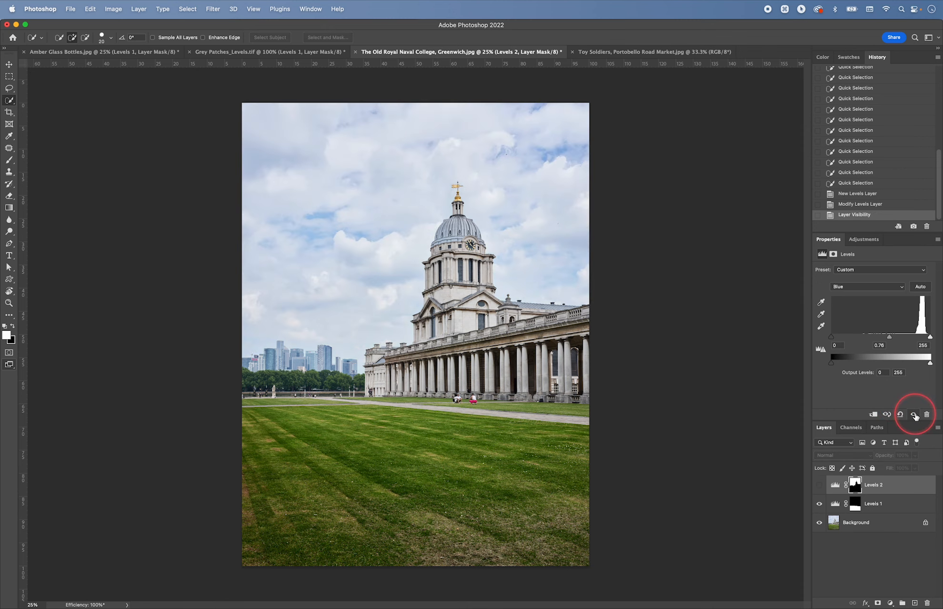
left_click(914, 415)
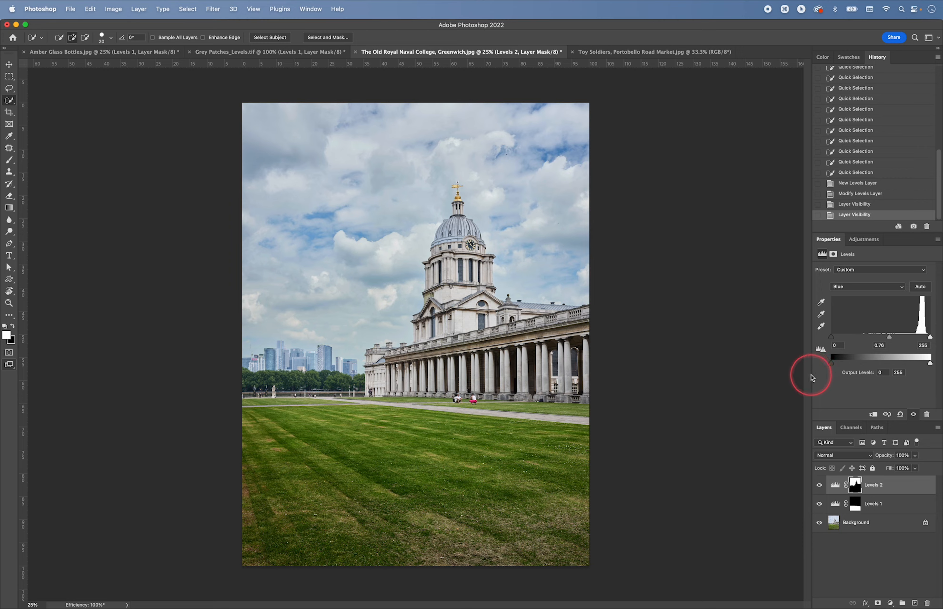
left_click(819, 523, "alt")
left_click(819, 522, "alt")
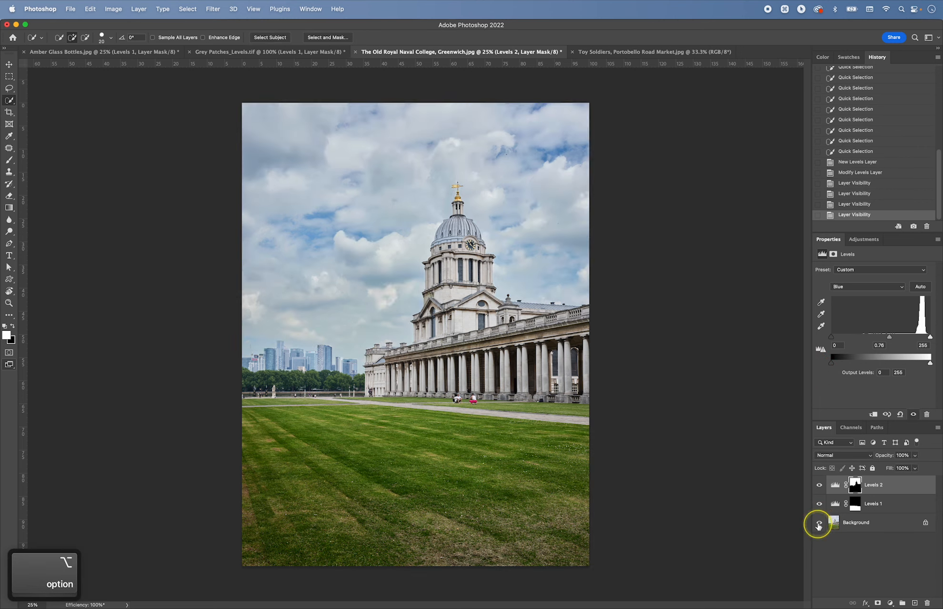
left_click(819, 523, "alt")
left_click(819, 523, "alt")
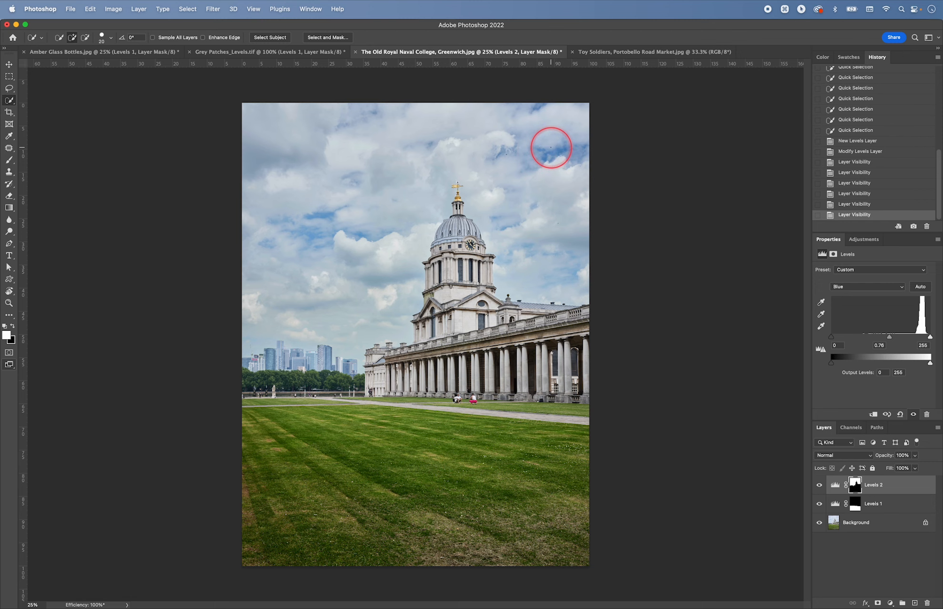
Step: Switch to the Toy Soldiers, Portobello Road Market photo and enlarge the Quick Selection brush to 300 px
left_click(646, 51)
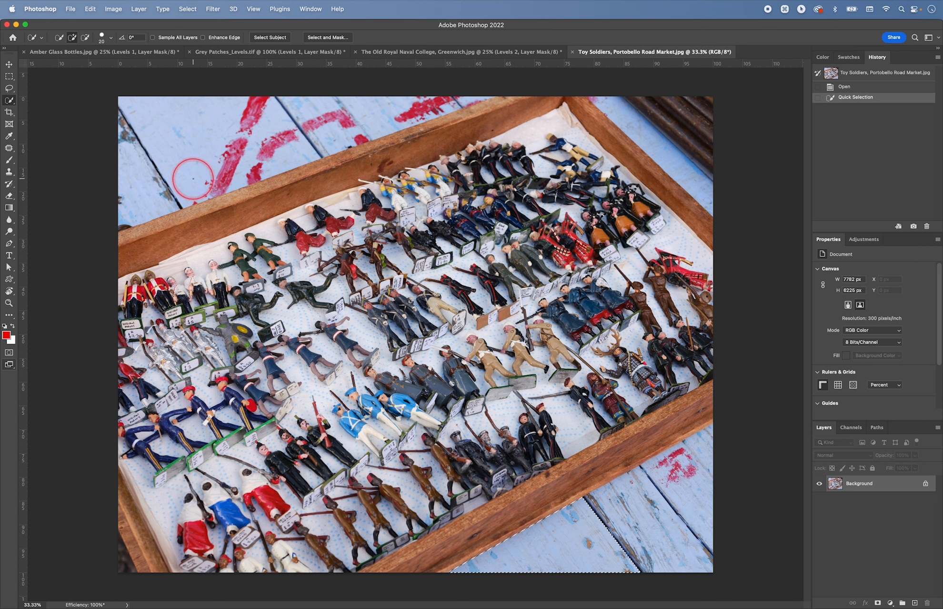
key("bracketright")
key("bracketright")
key("bracketright")
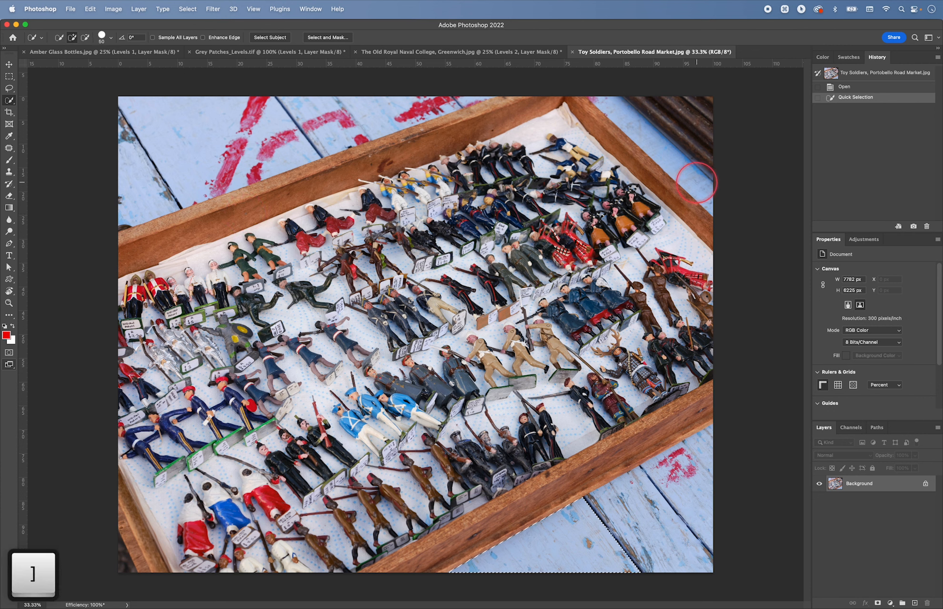
key("bracketright")
key("bracketright")
key("bracketright")
key("bracketright")
key("bracketright")
key("bracketright")
key("bracketright")
key("bracketright")
key("bracketright")
key("bracketright")
key("bracketright")
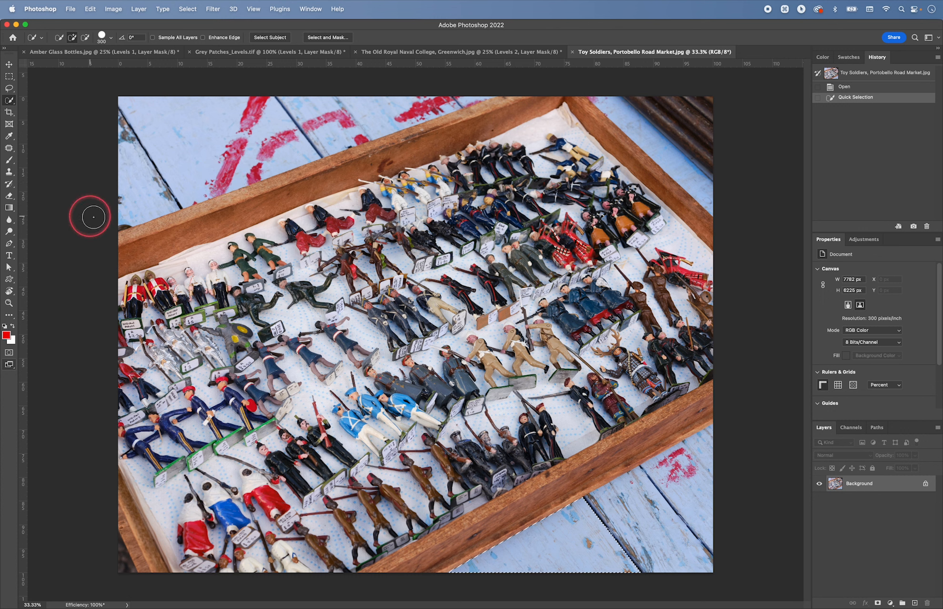
Step: Subtract the blue boards around the wooden tray from the existing selection
key("alt")
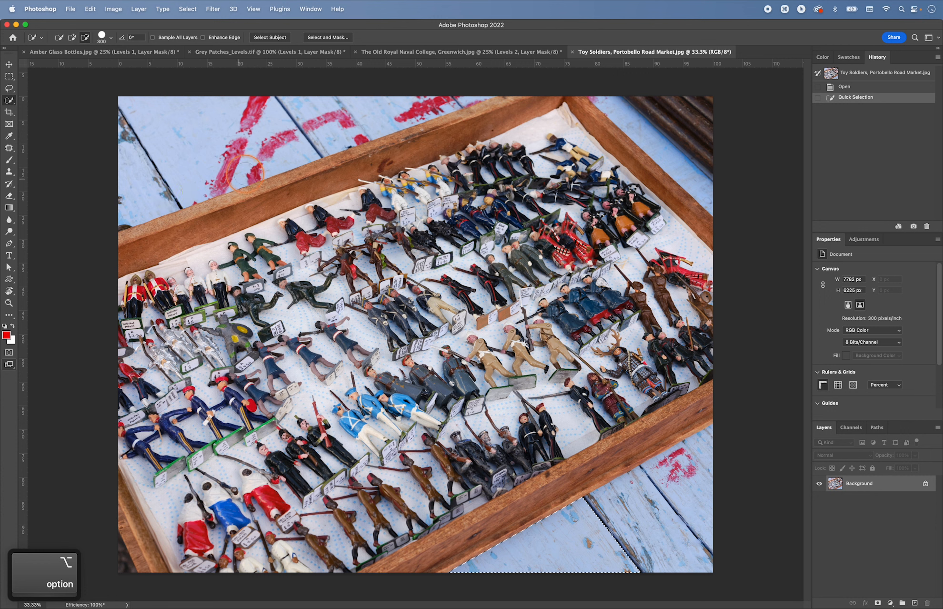
left_click(244, 172, "alt")
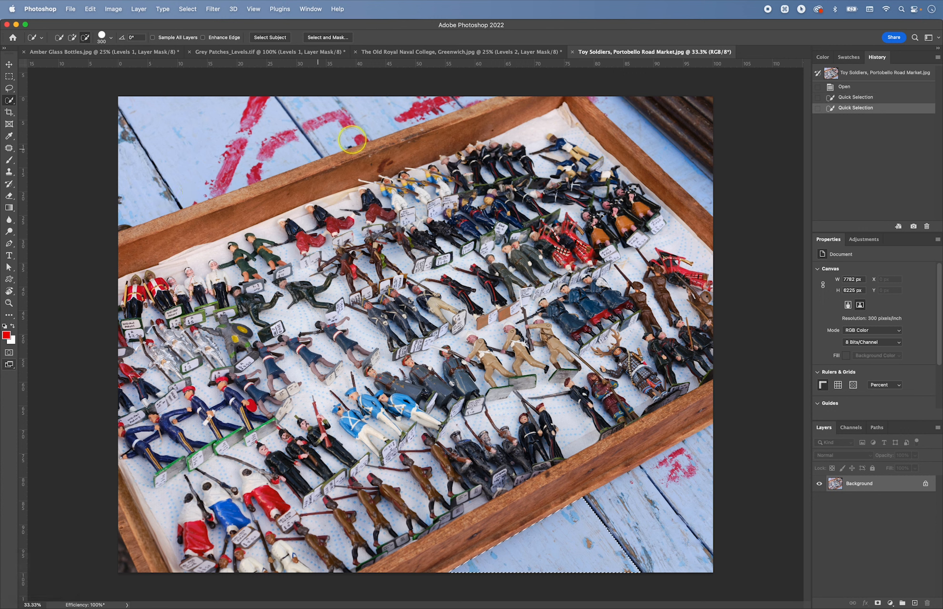
left_click(351, 139)
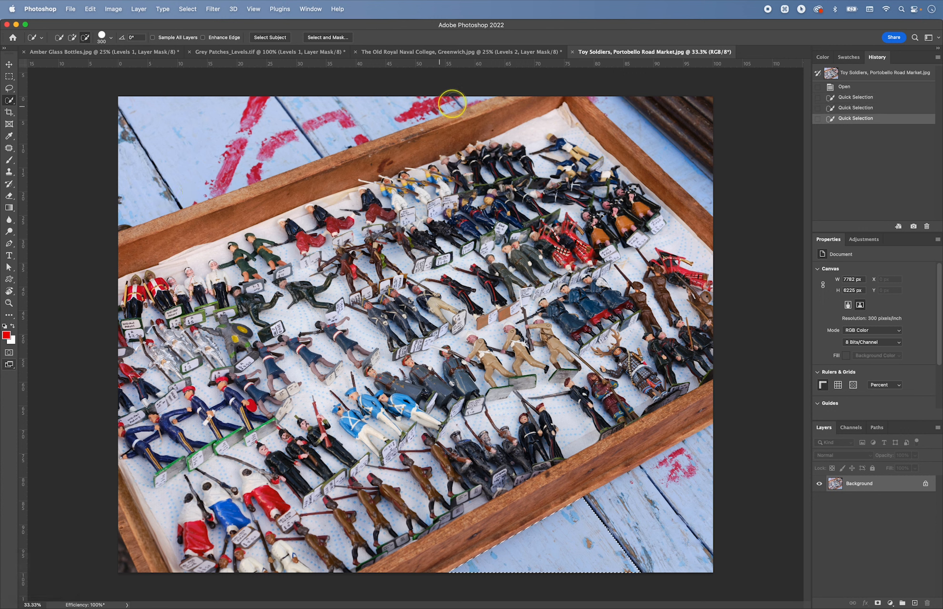
left_click(497, 87)
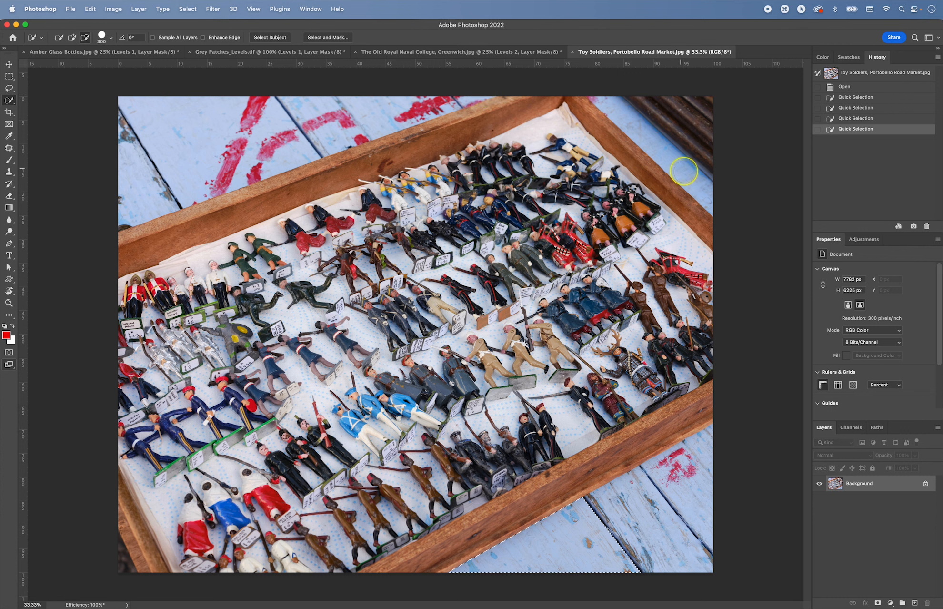
mouse_move(752, 234)
left_mouse_down()
mouse_move(742, 456)
mouse_move(718, 433)
left_mouse_up()
left_click(634, 479)
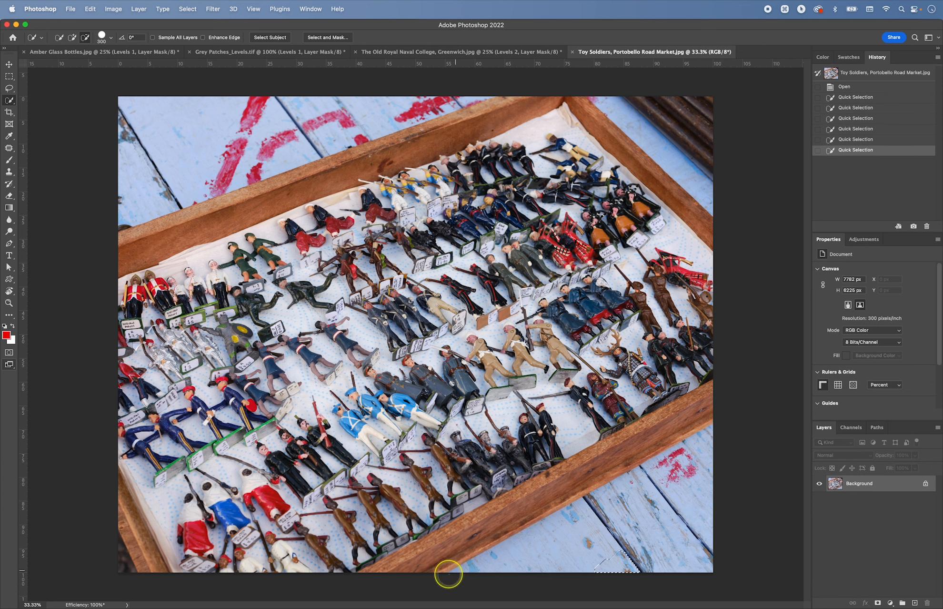
left_click_drag(448, 573, 461, 577)
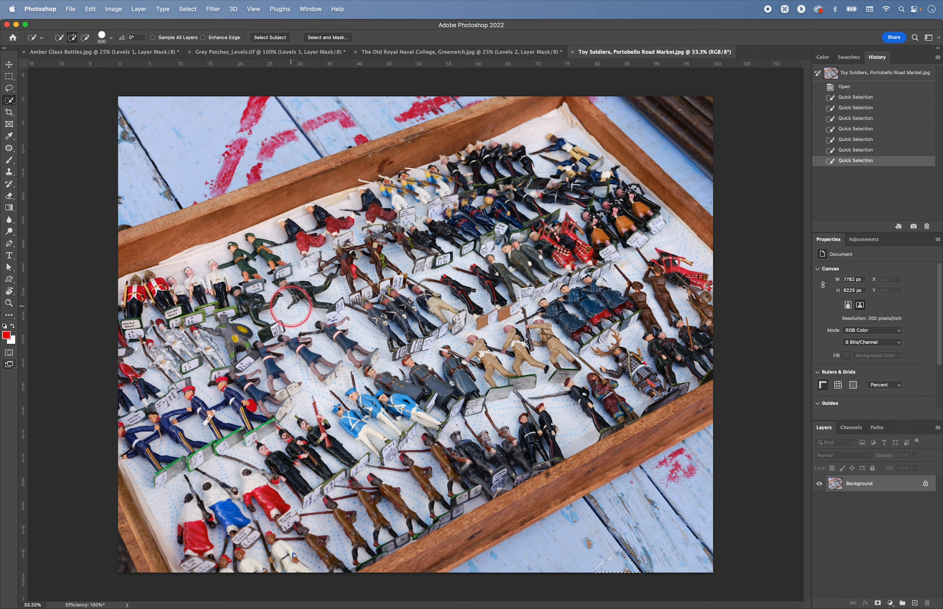
Step: Enlarge the Quick Selection brush to 1000 px and add the tray's upper wooden edge and nearby soldiers to the selection
key("bracketright")
key("bracketright")
key("bracketright")
key("bracketright")
key("bracketright")
key("bracketright")
key("bracketright")
key("bracketright")
key("bracketright")
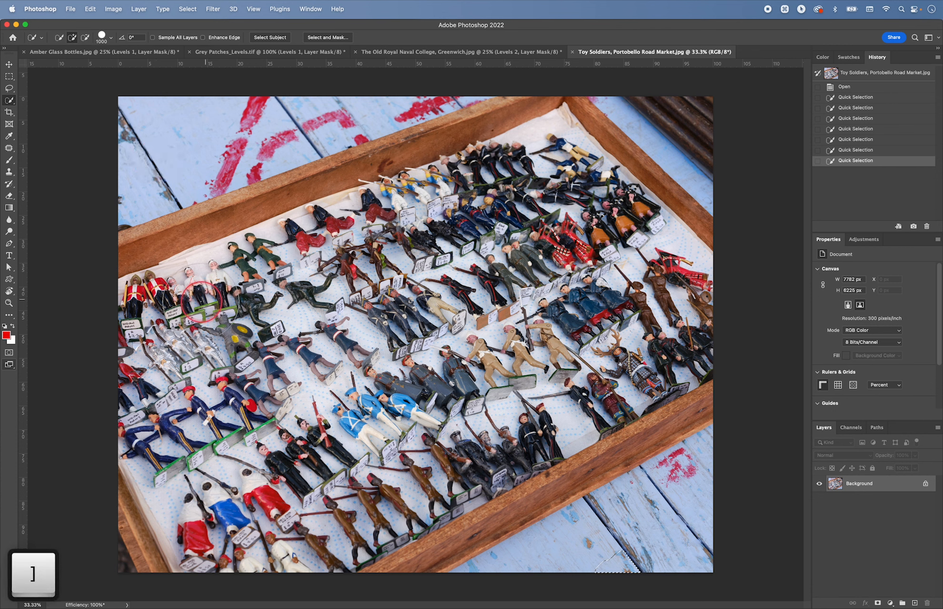
mouse_move(195, 298)
left_mouse_down()
mouse_move(237, 262)
mouse_move(219, 222)
mouse_move(131, 274)
mouse_move(247, 250)
mouse_move(237, 236)
left_mouse_up()
mouse_move(305, 259)
left_mouse_down()
mouse_move(308, 215)
mouse_move(436, 151)
mouse_move(519, 130)
left_mouse_up()
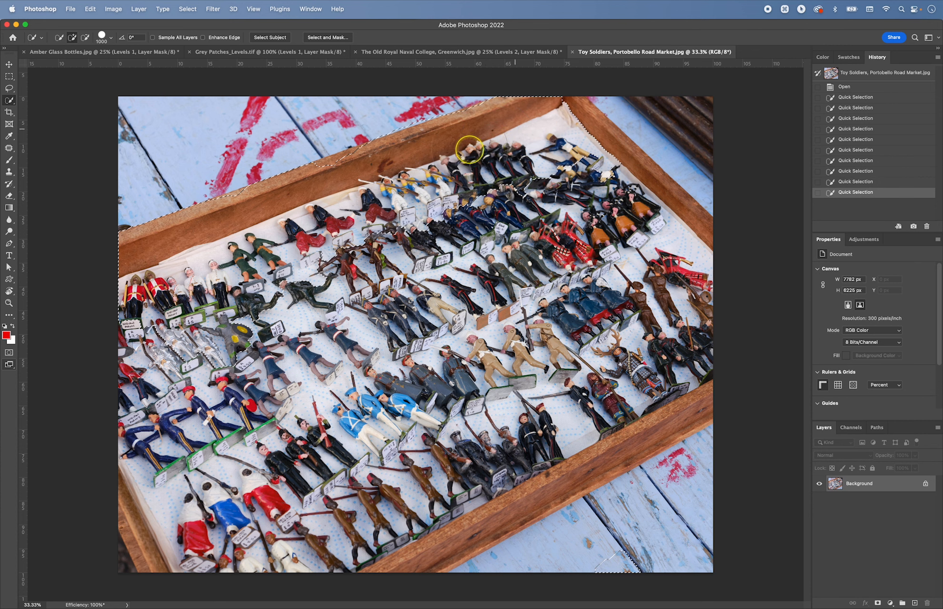
left_click(389, 183)
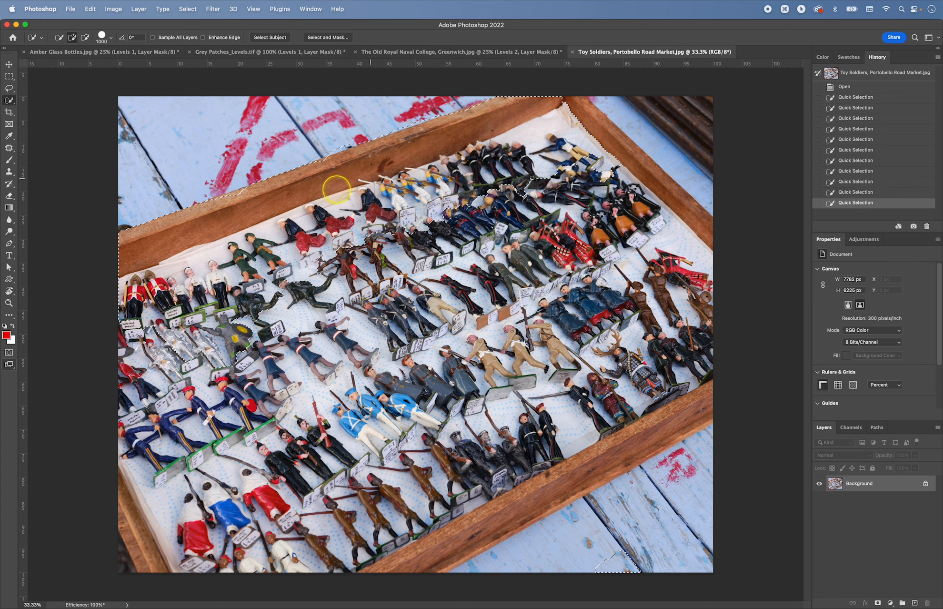
left_click(337, 229)
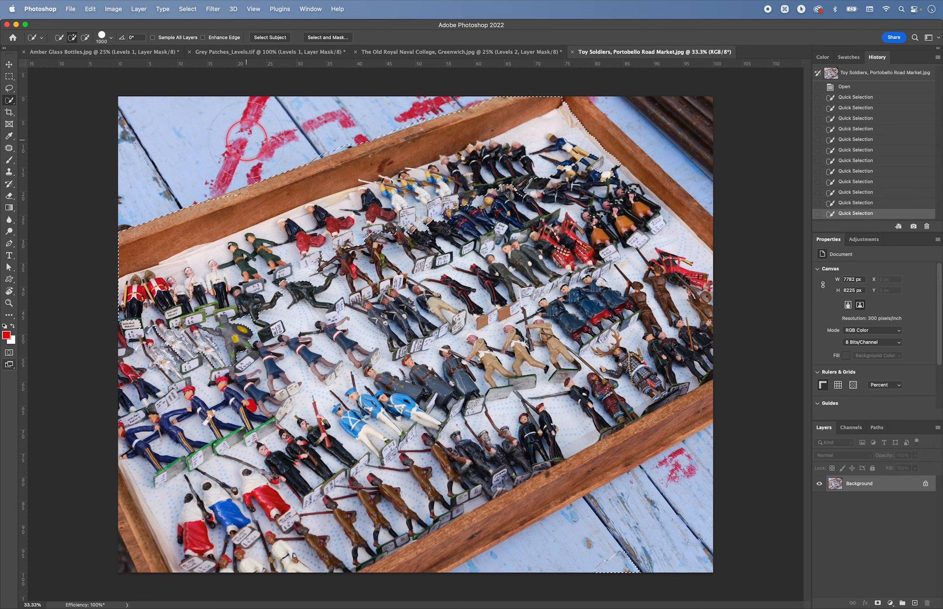
Step: Extend the selection along the tray's remaining wooden edges and fill the gaps among the soldiers so the whole tray is covered
mouse_move(552, 125)
left_mouse_down()
mouse_move(711, 263)
mouse_move(714, 281)
left_mouse_up()
mouse_move(591, 174)
left_mouse_down()
mouse_move(586, 152)
mouse_move(563, 130)
mouse_move(582, 195)
mouse_move(680, 355)
mouse_move(688, 343)
mouse_move(690, 359)
mouse_move(566, 444)
mouse_move(570, 461)
mouse_move(477, 505)
mouse_move(480, 492)
mouse_move(415, 538)
left_mouse_up()
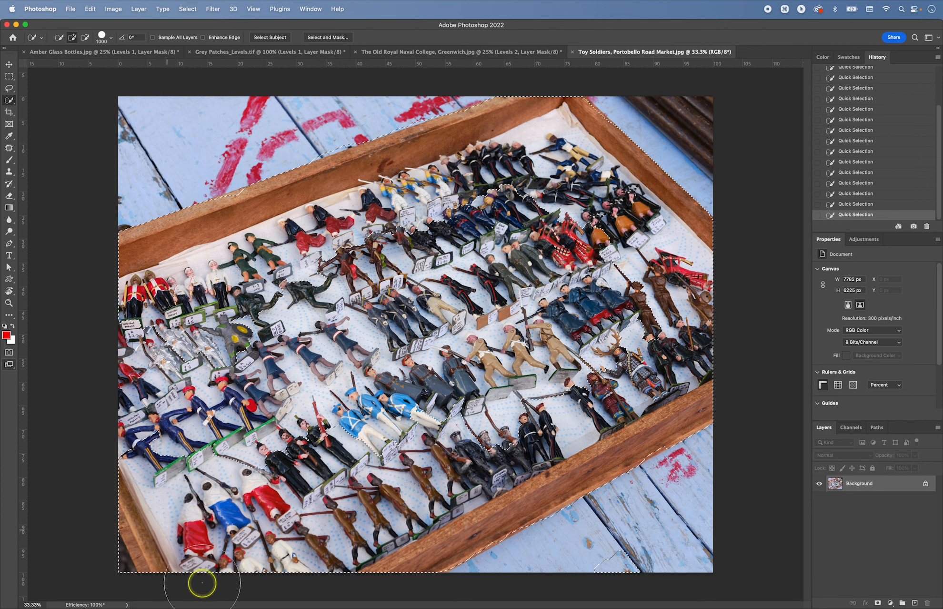
left_click_drag(195, 528, 180, 478)
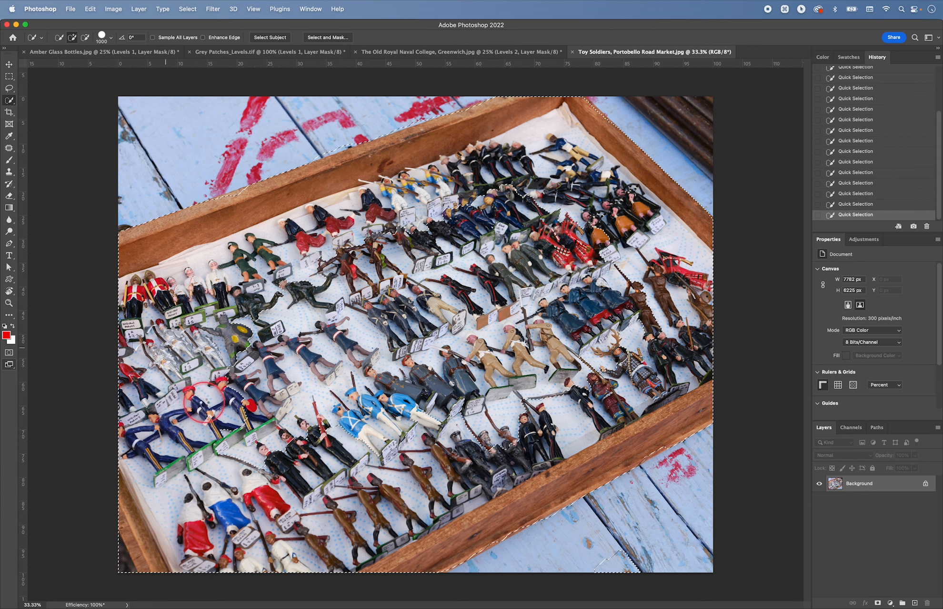
mouse_move(442, 363)
left_mouse_down()
mouse_move(572, 310)
mouse_move(594, 285)
mouse_move(591, 318)
mouse_move(630, 337)
left_mouse_up()
mouse_move(578, 195)
left_mouse_down()
mouse_move(537, 205)
mouse_move(437, 288)
mouse_move(518, 201)
mouse_move(516, 181)
mouse_move(373, 233)
mouse_move(321, 332)
left_mouse_up()
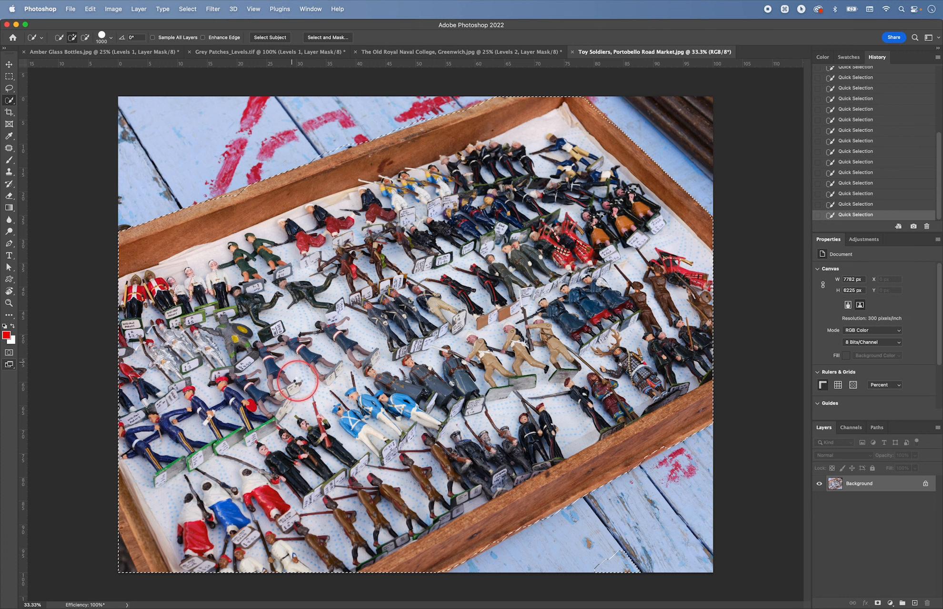
Step: Subtract the stray blue-board areas below and above the tray from the selection, reducing the brush to 250 px for the upper edge
key("alt")
mouse_move(621, 567)
left_mouse_down()
mouse_move(632, 556)
mouse_move(606, 571)
mouse_move(631, 568)
left_mouse_up()
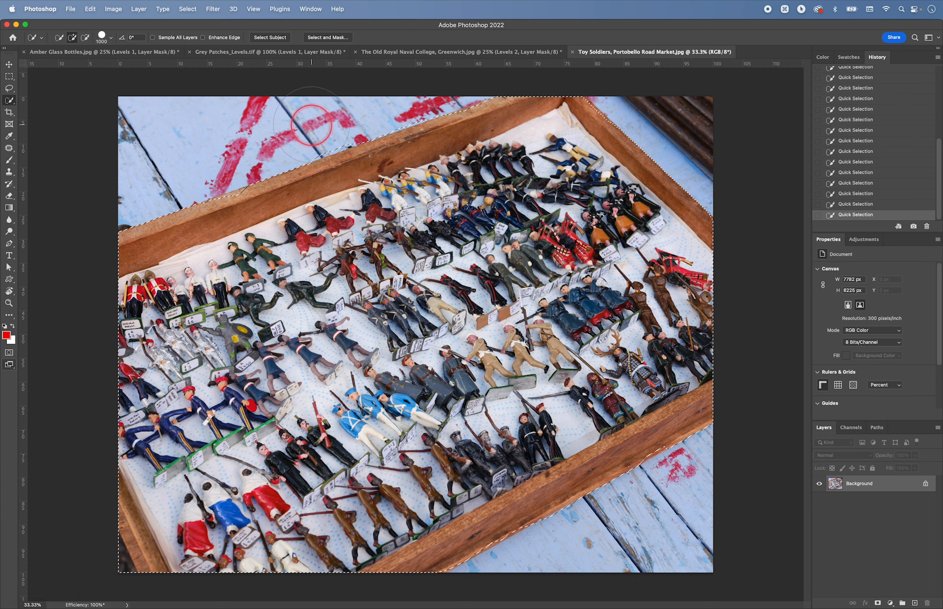
key("bracketleft")
key("bracketleft")
key("bracketleft")
key("bracketleft")
key("bracketleft")
key("bracketleft")
key("bracketleft")
key("bracketleft")
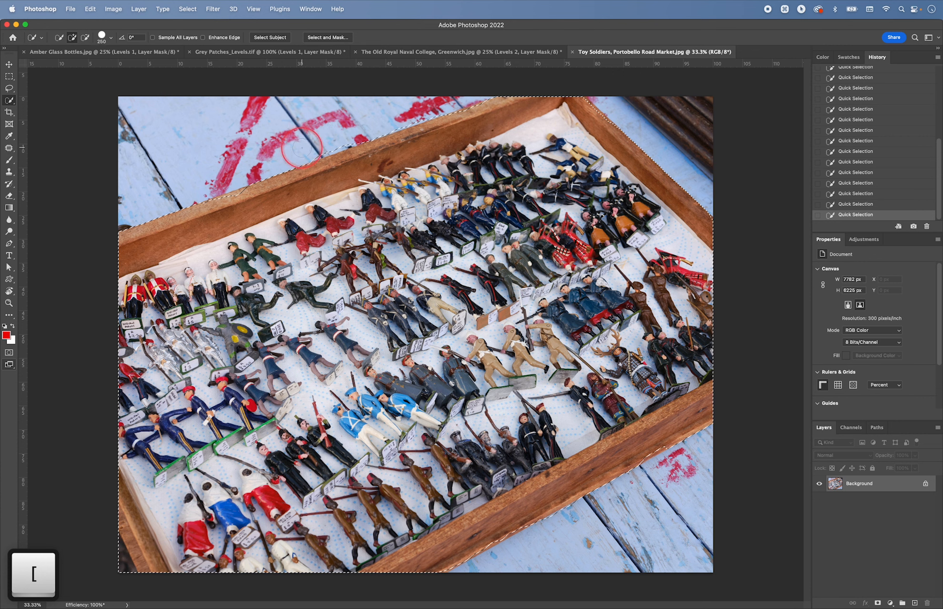
key("alt")
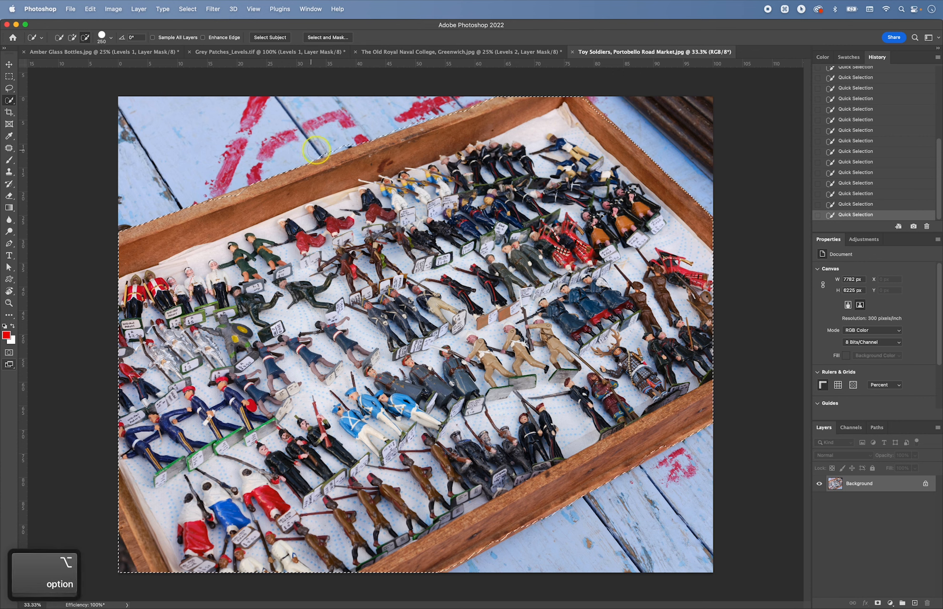
left_click(352, 137, "alt")
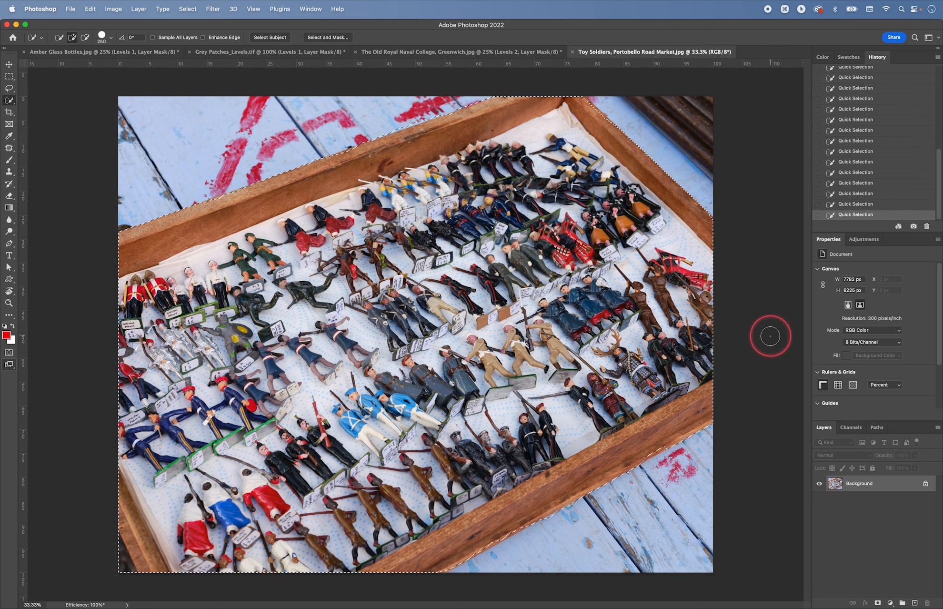
Step: Add a Levels adjustment masked to the tray, with RGB input levels 14, 0.97 and 251 and Red midtones 1.08
left_click(864, 240)
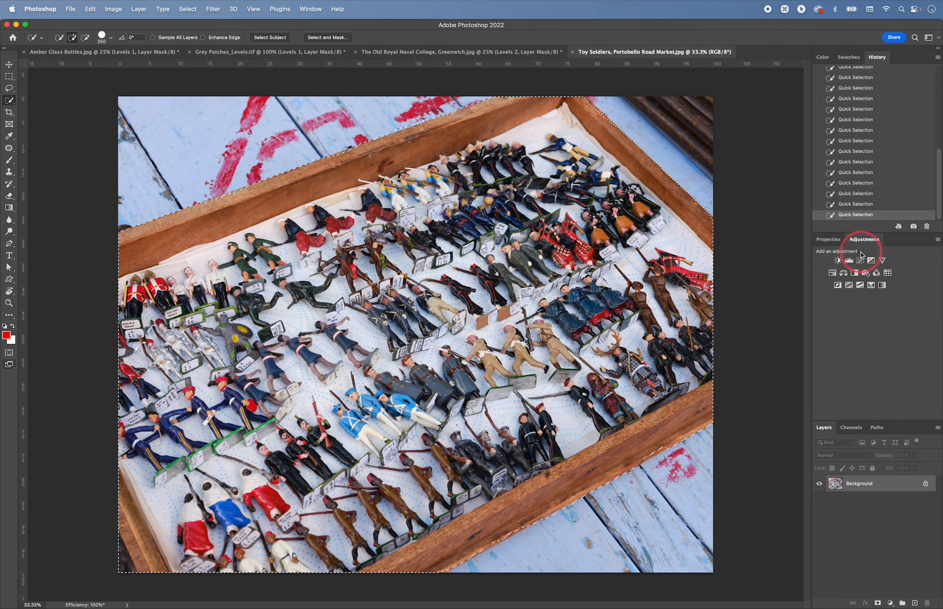
left_click(849, 261)
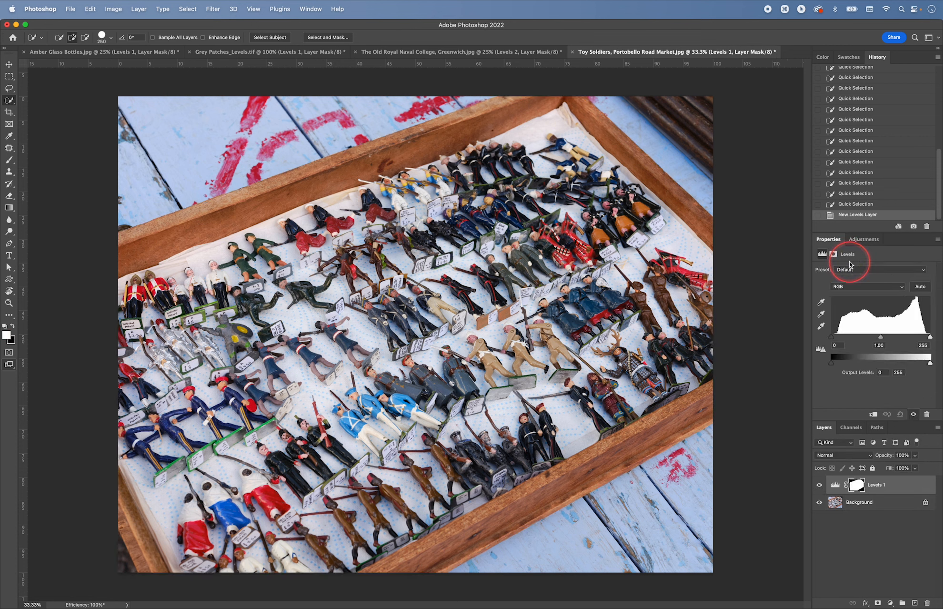
left_click_drag(834, 339, 837, 338)
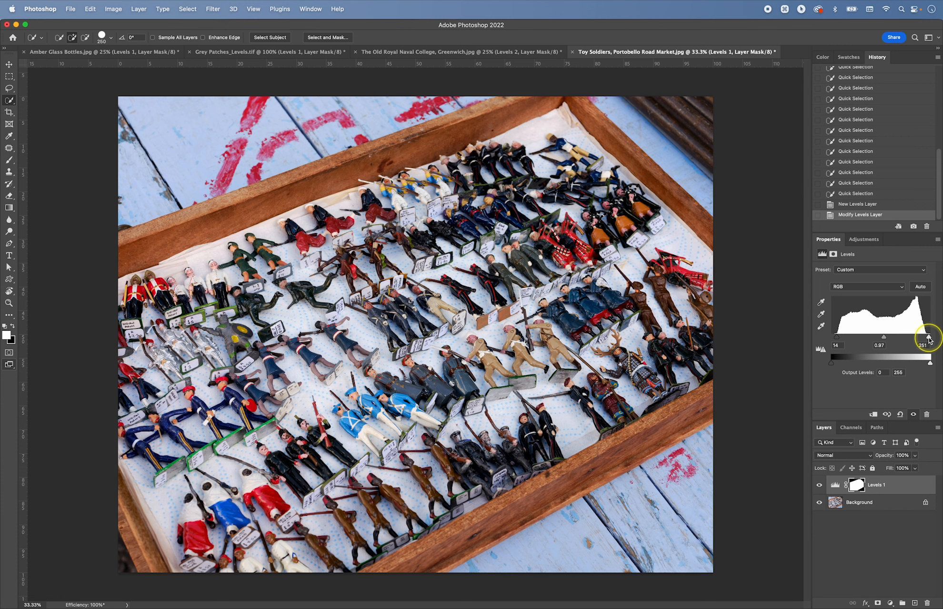
left_click(849, 287)
left_click(847, 295)
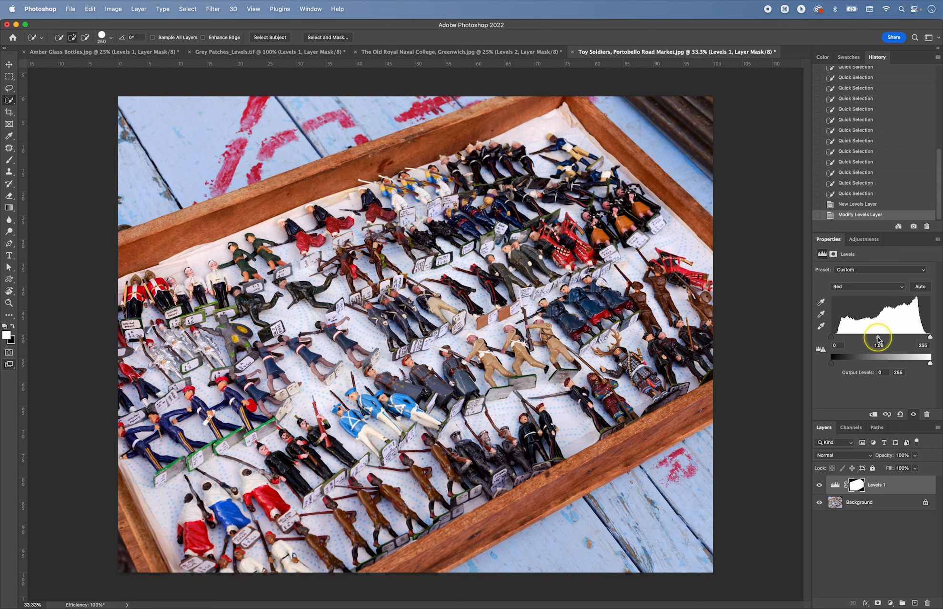
Step: Compare the toy soldiers photo repeatedly with and without the Levels adjustment
left_click(913, 415)
left_click(914, 414)
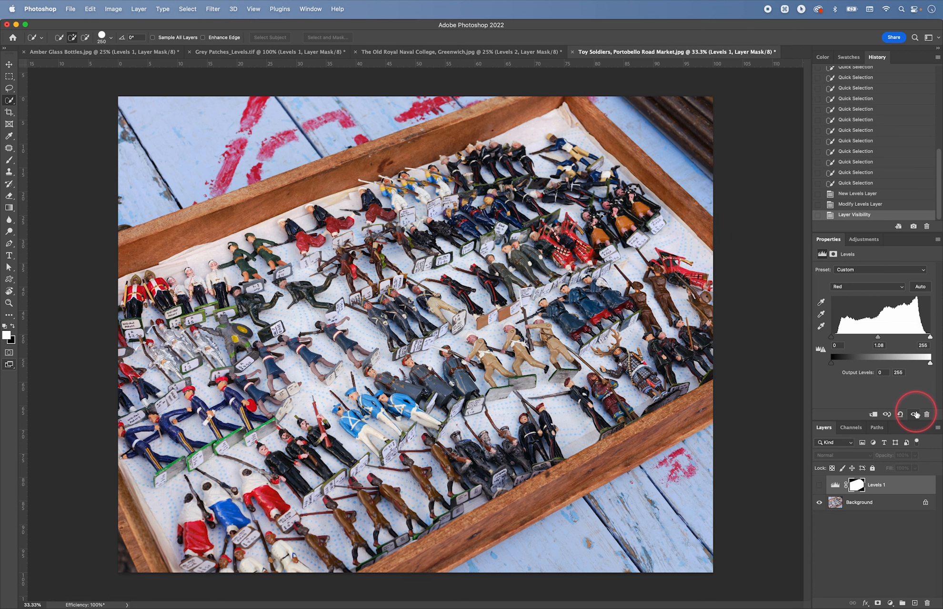
left_click(914, 414)
left_click(915, 414)
left_click(914, 415)
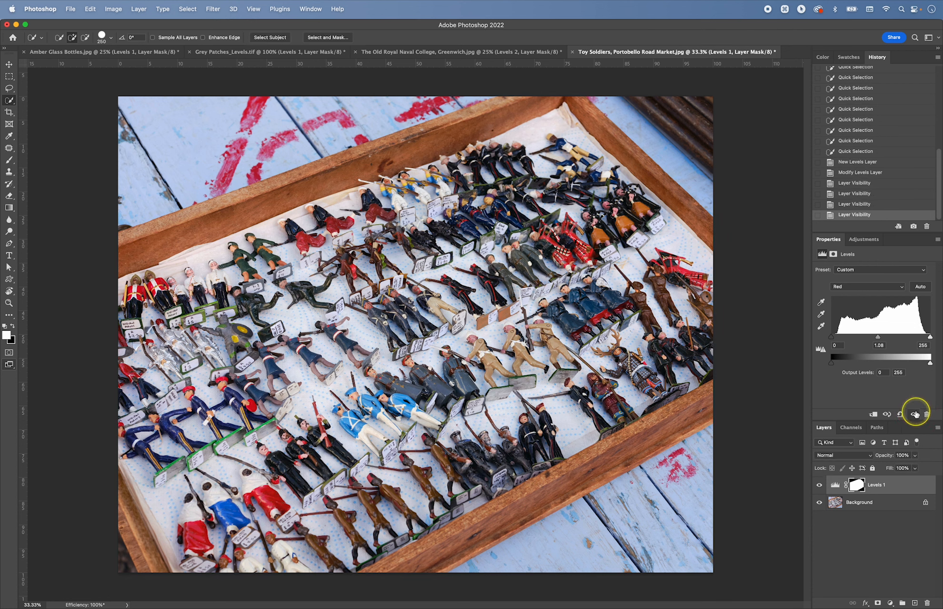
left_click(915, 414)
left_click(914, 414)
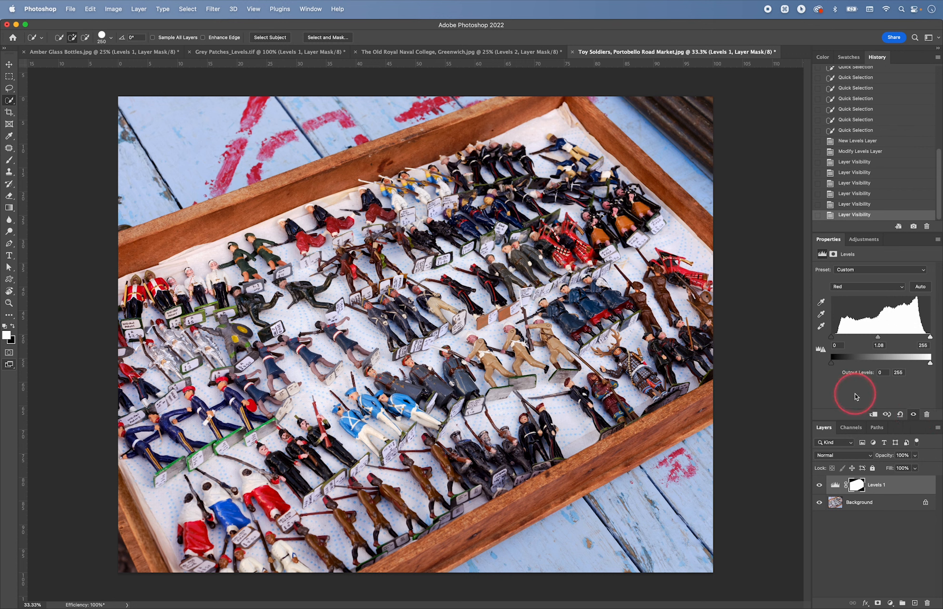
left_click(568, 156)
key("super+alt+z")
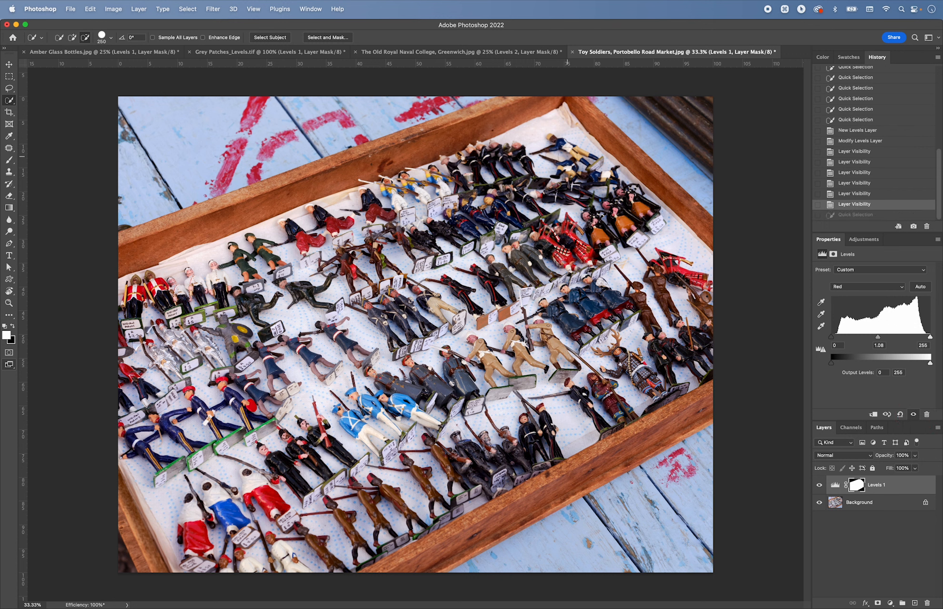